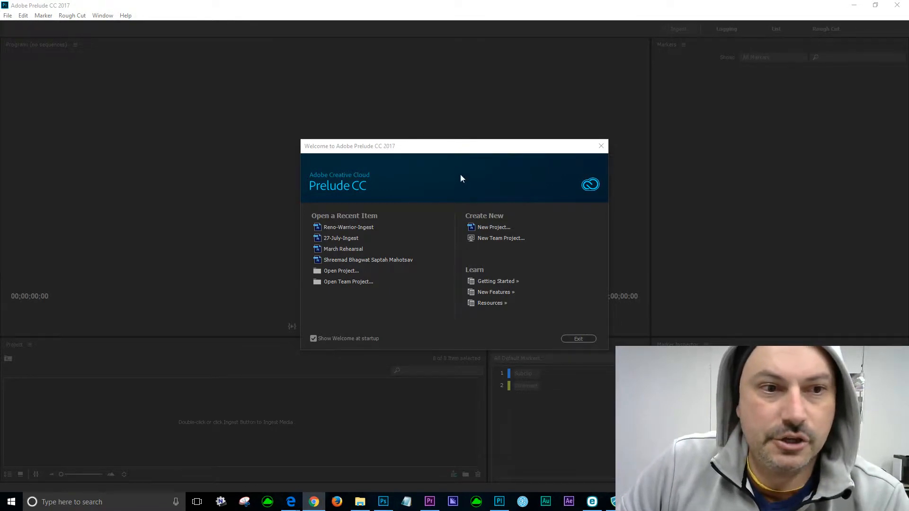
Save a new music video project, named after the client, in the client's folder on Seagate 2 (K:).
drag(441, 154, 482, 112)
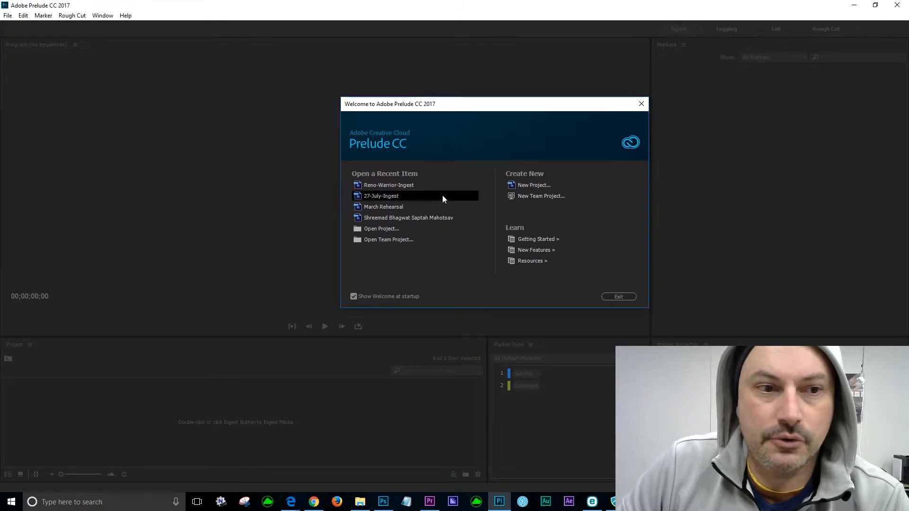
click(545, 188)
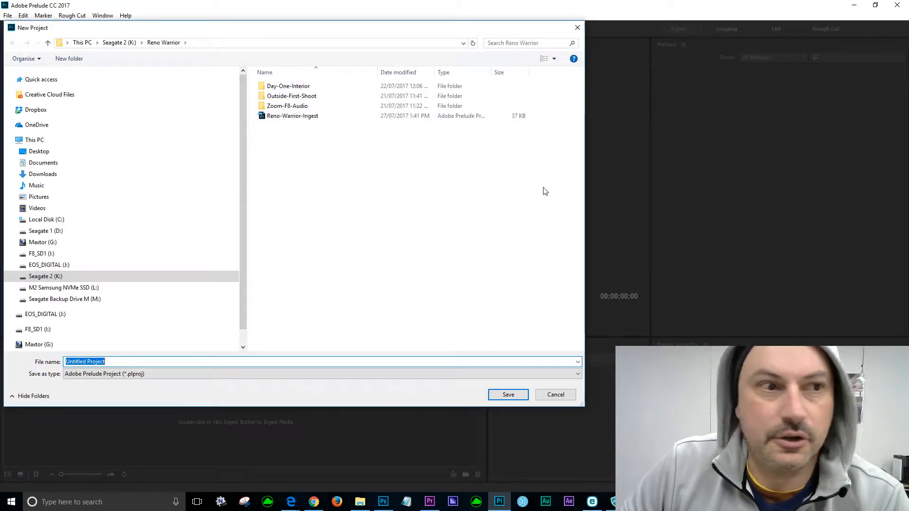
click(49, 279)
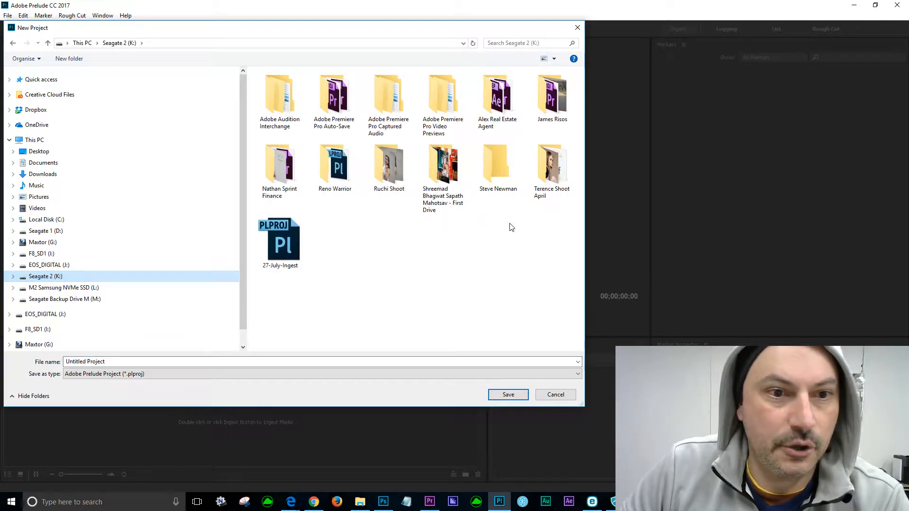
double_click(501, 190)
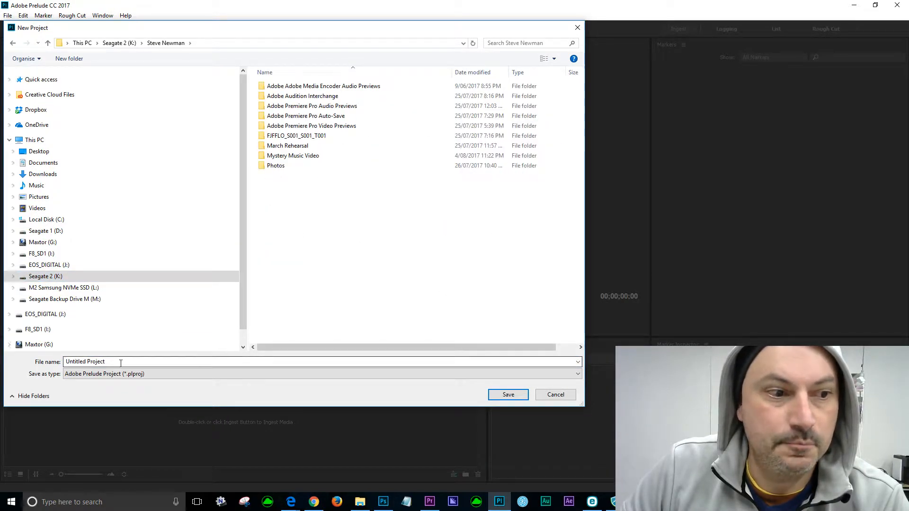
drag(114, 361, 35, 362)
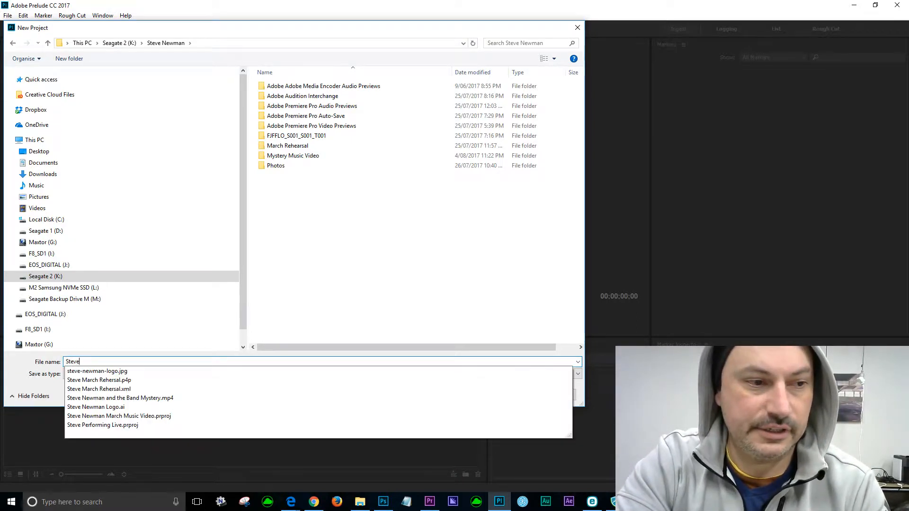
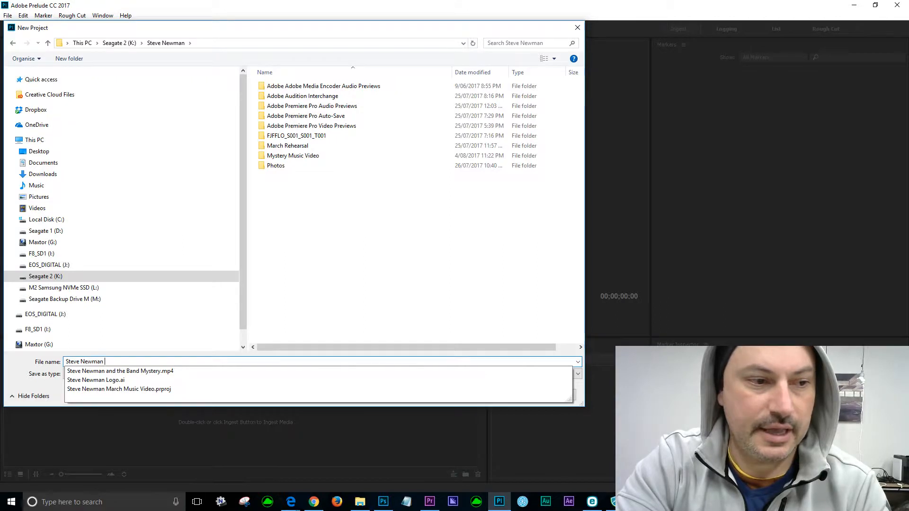
text(Music)
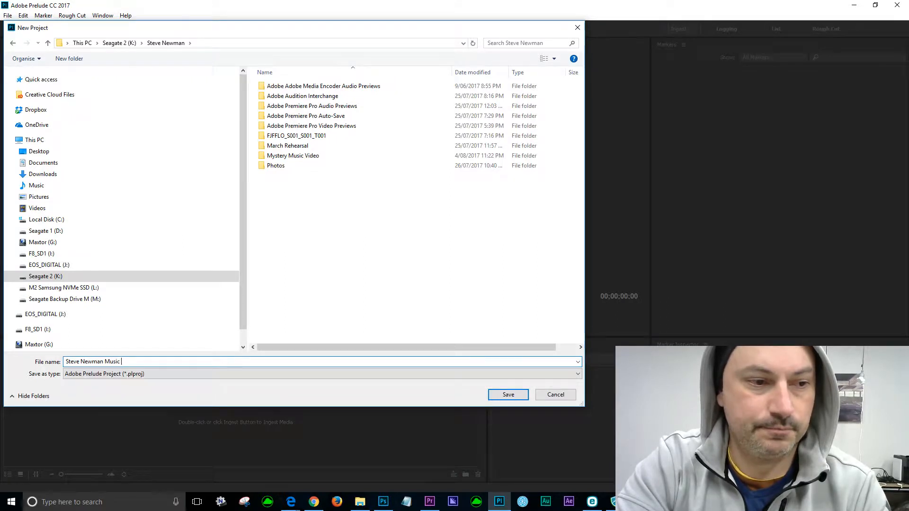
text( Video)
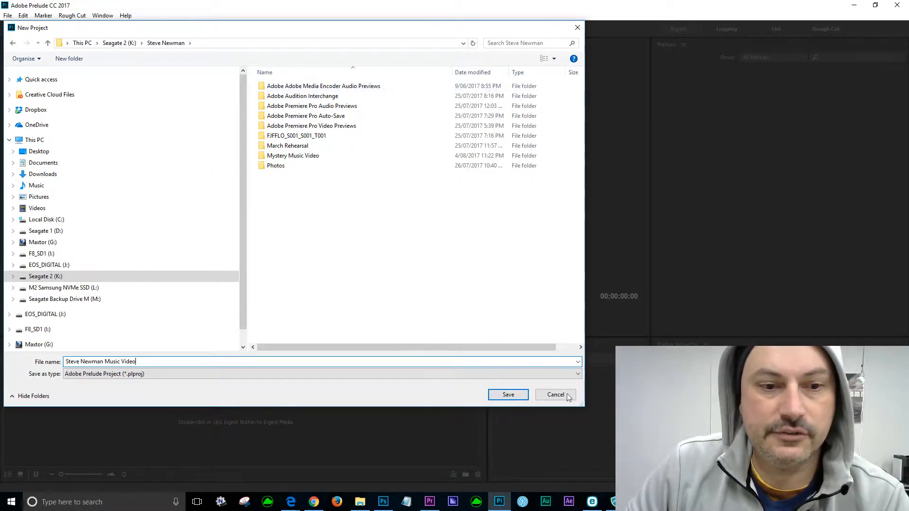
click(509, 395)
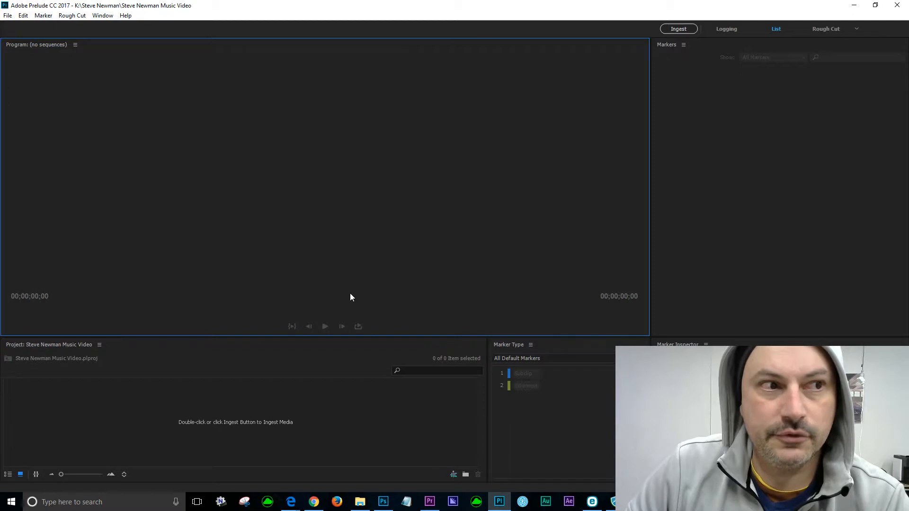
Browse the Ingest dialog to the EOS_DIGITAL (J:) card's DCIM\100EOS5D clips, then bring up File Explorer.
click(683, 30)
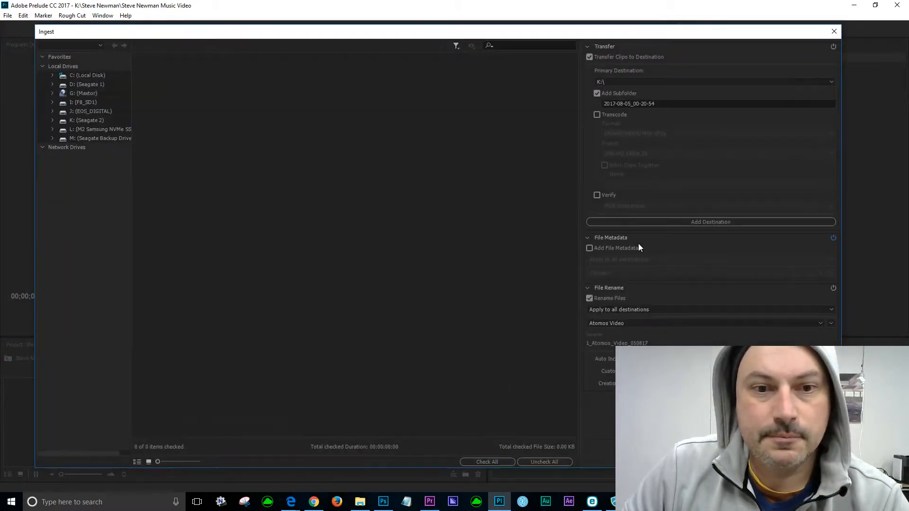
click(95, 111)
double_click(177, 76)
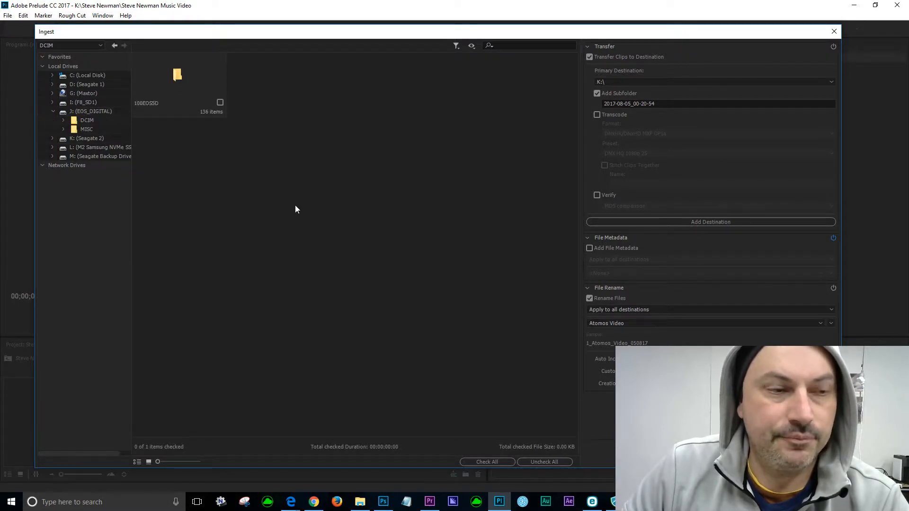
double_click(178, 75)
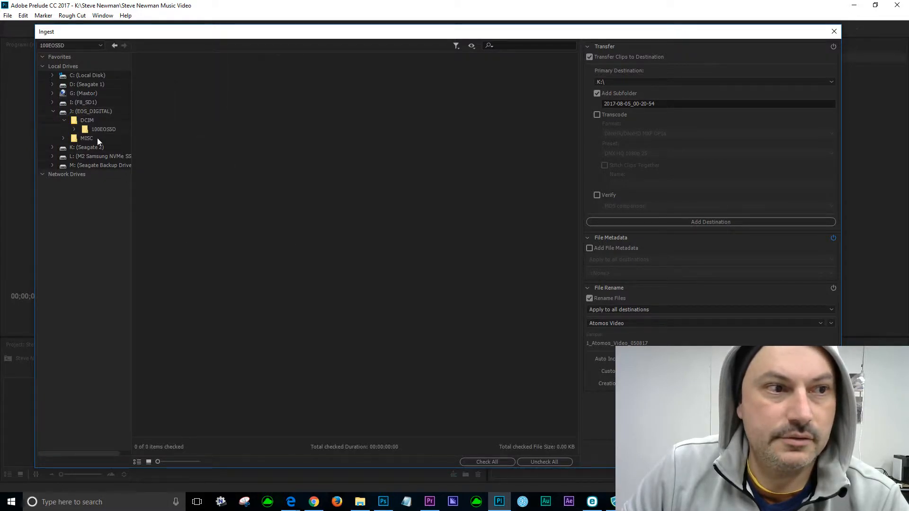
click(360, 502)
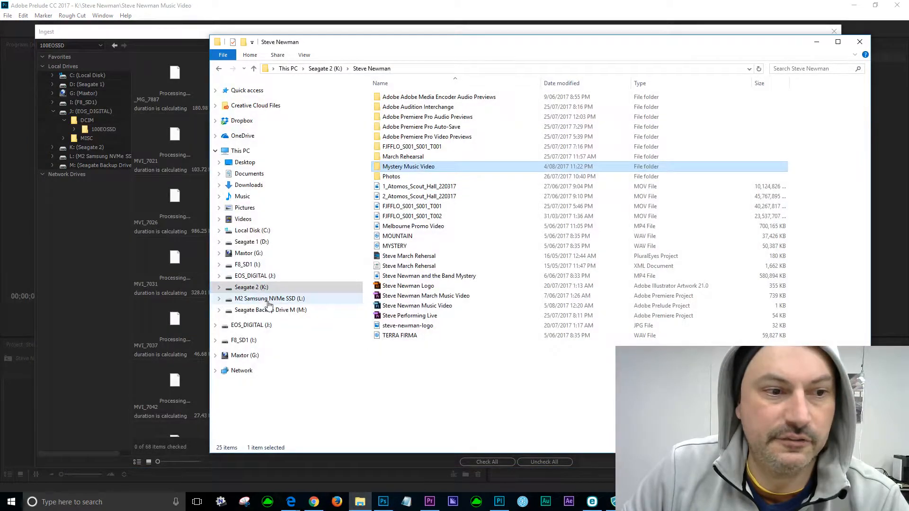
Inspect the 136 MOV and THM files in the card's DCIM\100EOS5D folder, then close File Explorer.
click(251, 326)
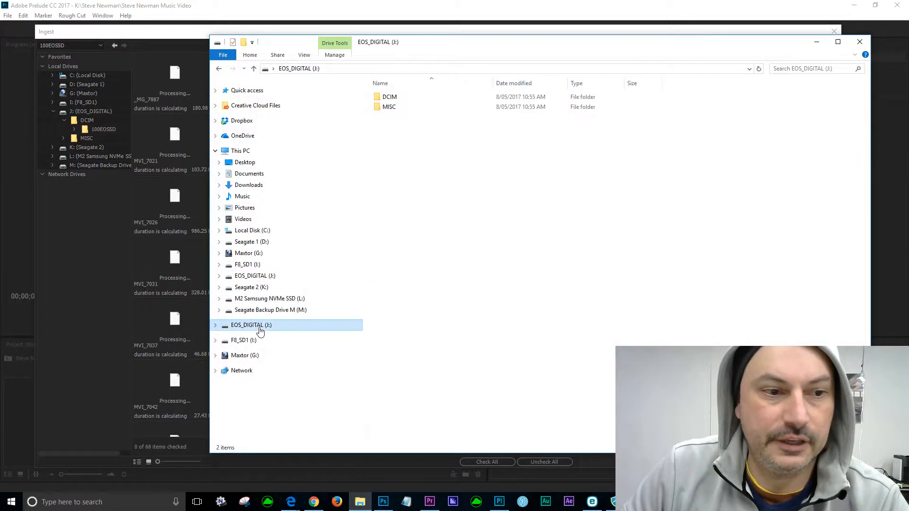
double_click(388, 98)
double_click(392, 99)
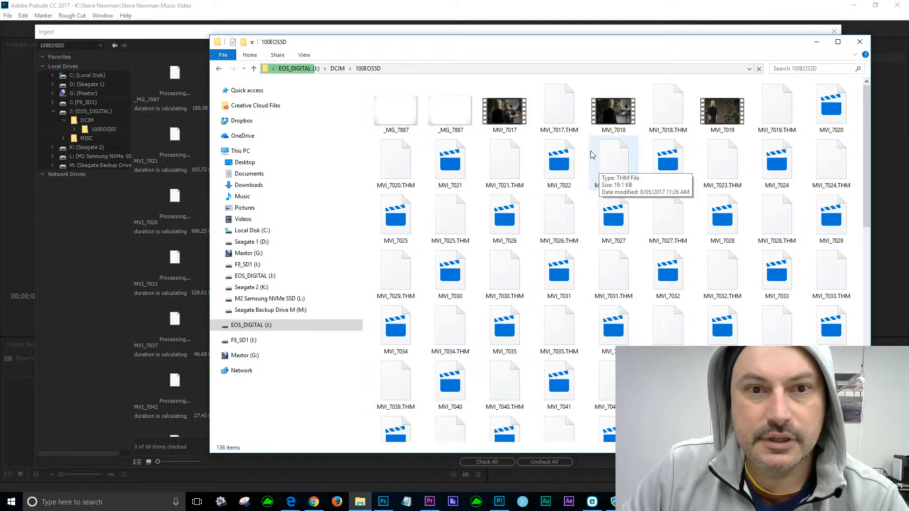
scroll(615, 164, down, 10)
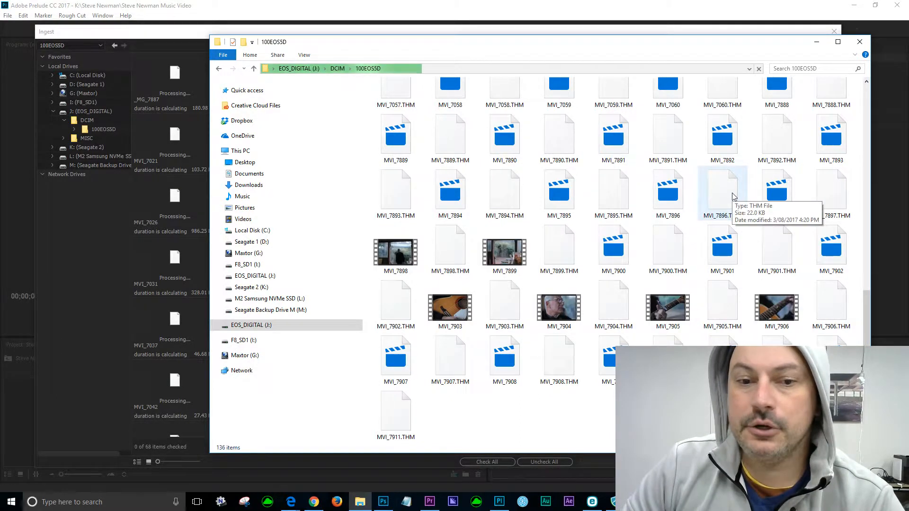
click(863, 43)
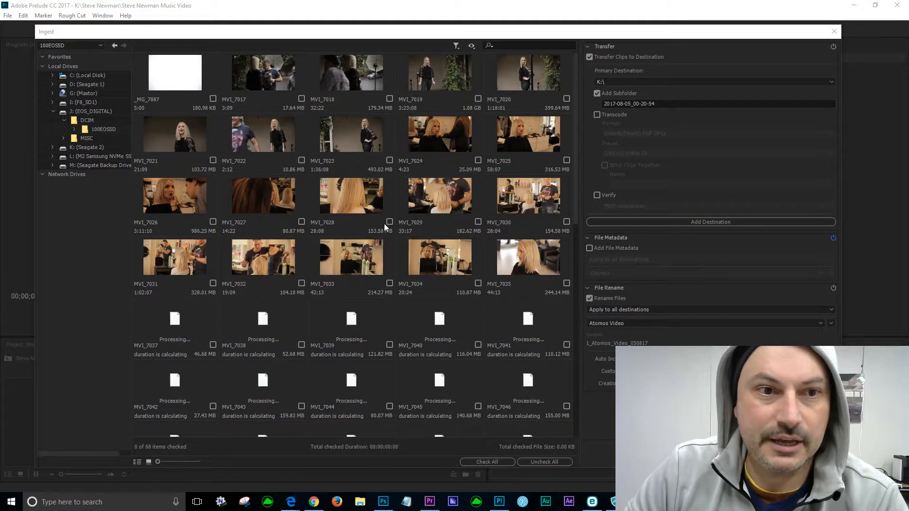
Check the 24 clips MVI_7888 through MVI_7911 for ingest, totalling 11.49 GB.
scroll(469, 319, down, 1)
drag(574, 221, 597, 453)
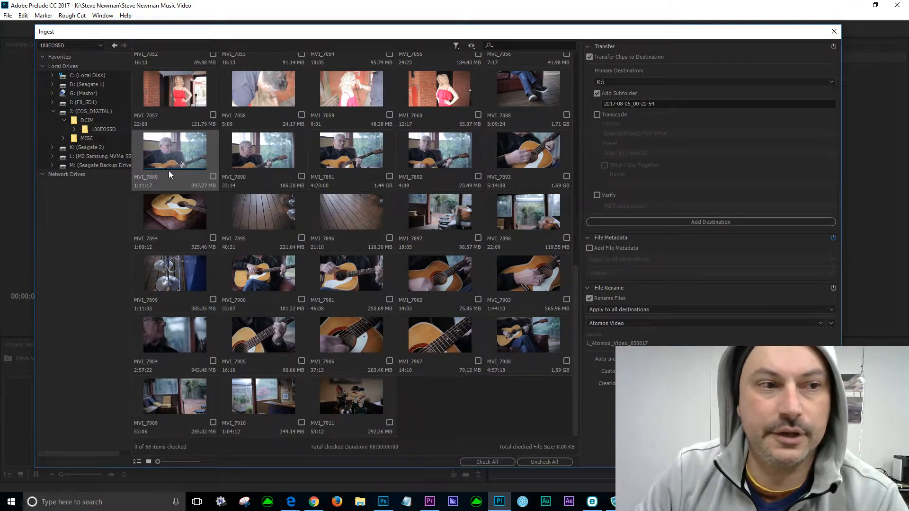
click(567, 94)
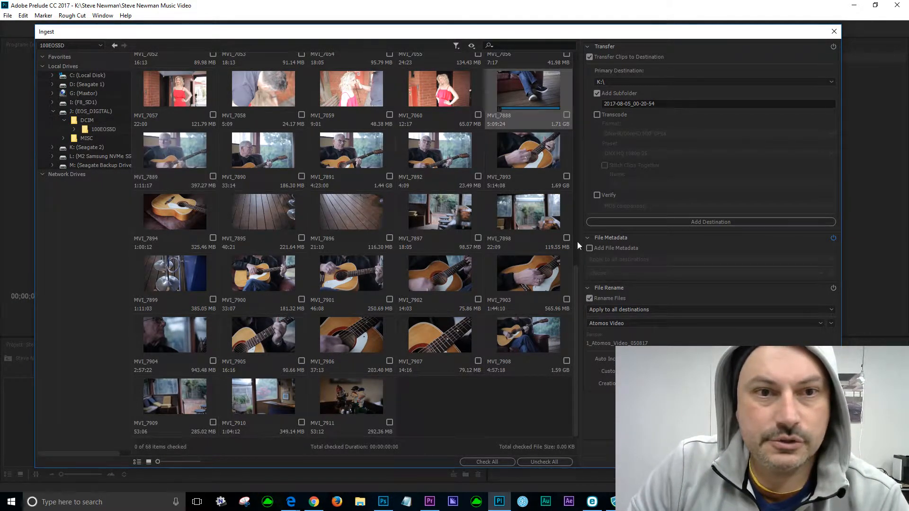
shift+click(389, 411)
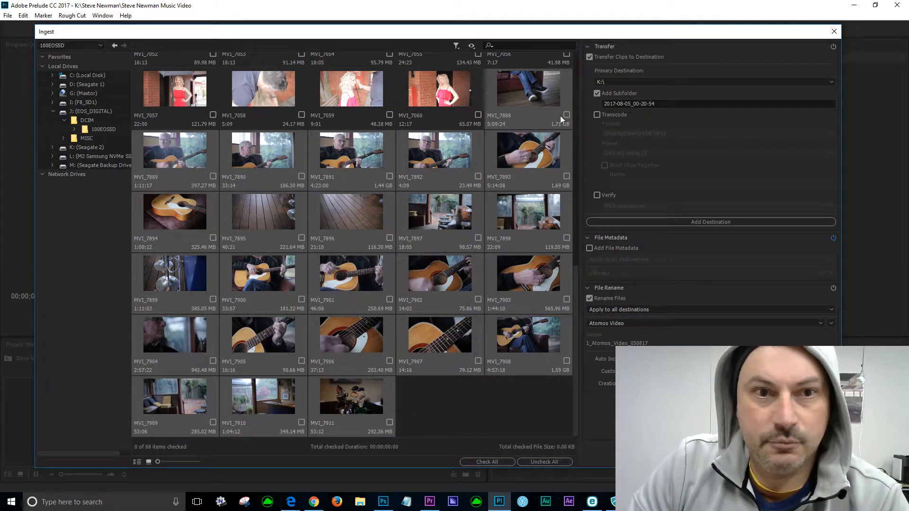
click(563, 92)
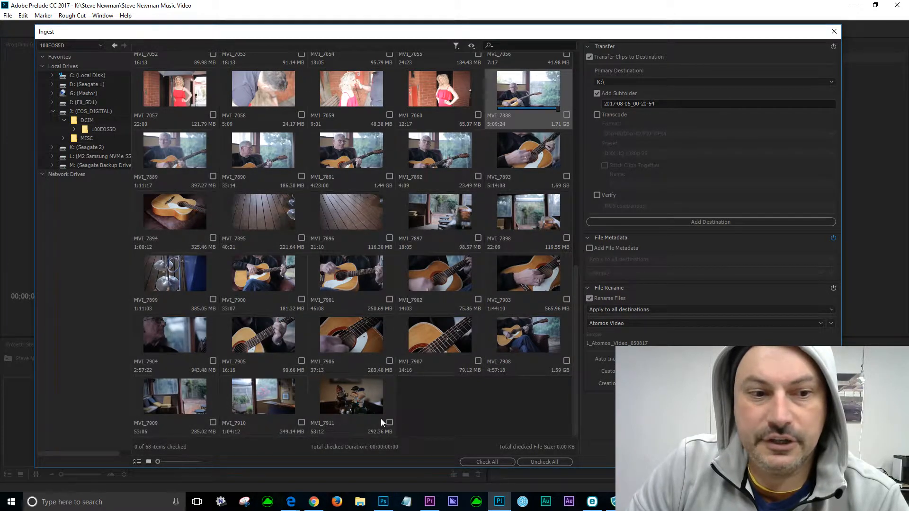
shift+click(389, 405)
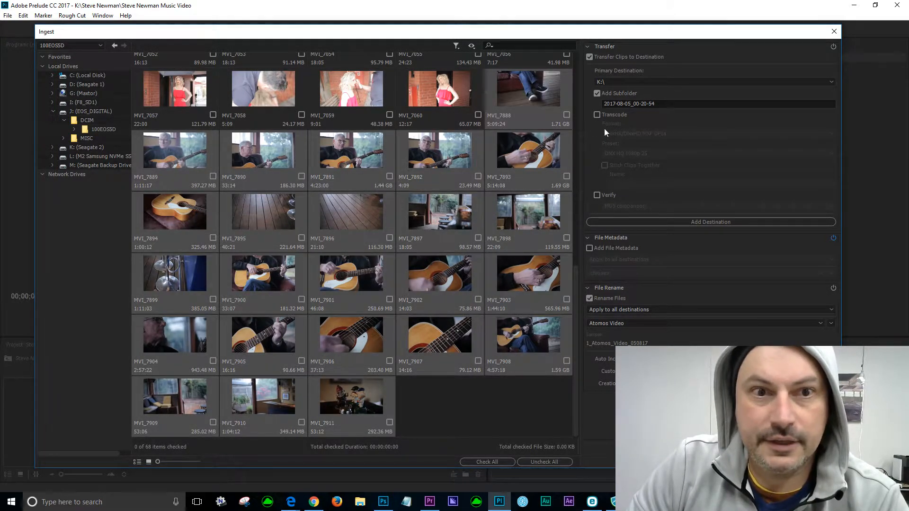
click(566, 115)
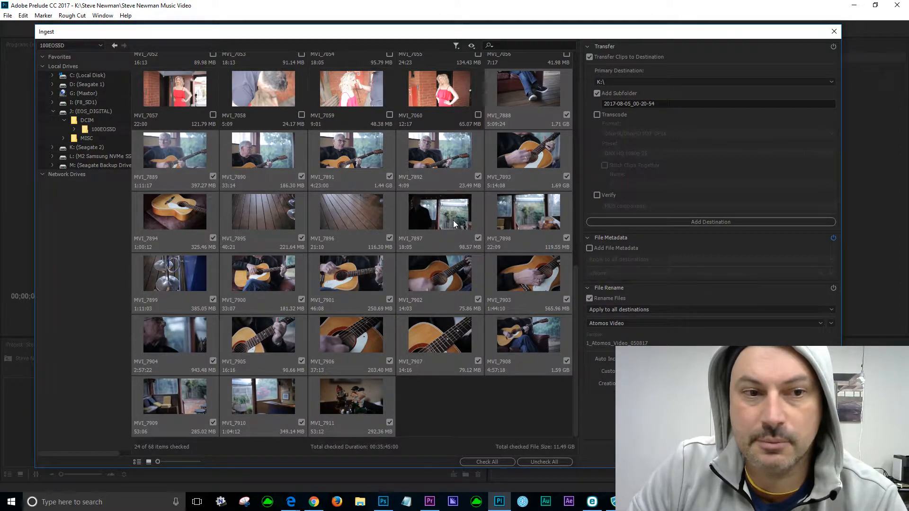
Set the primary ingest destination to the client's folder on Seagate 2 (K:), toggling the Add Subfolder option.
click(832, 82)
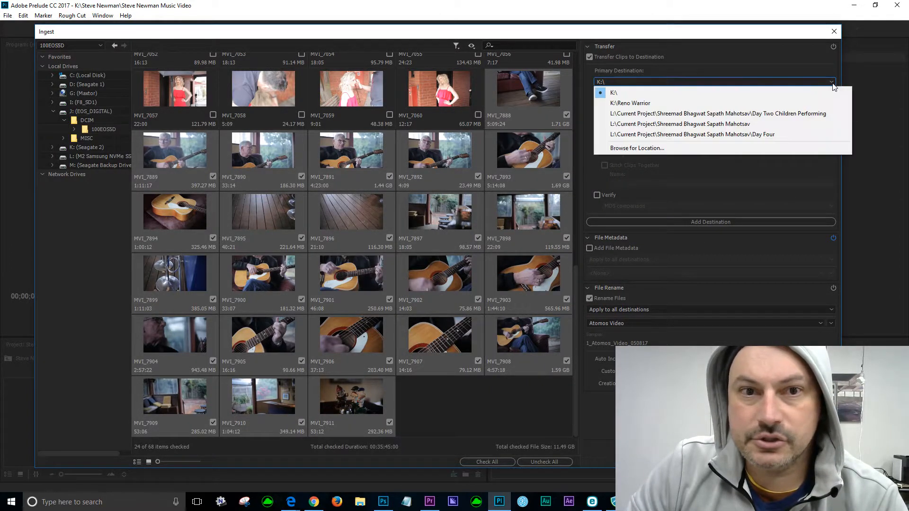
click(632, 148)
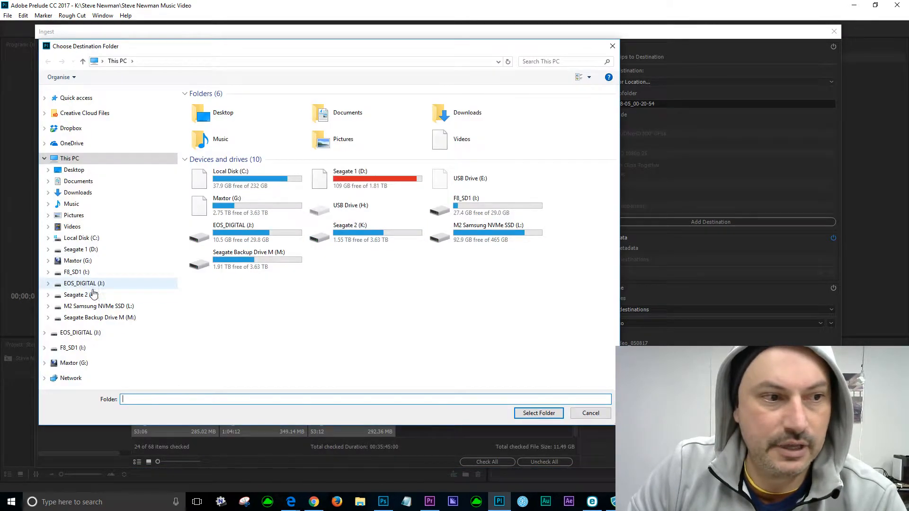
click(93, 295)
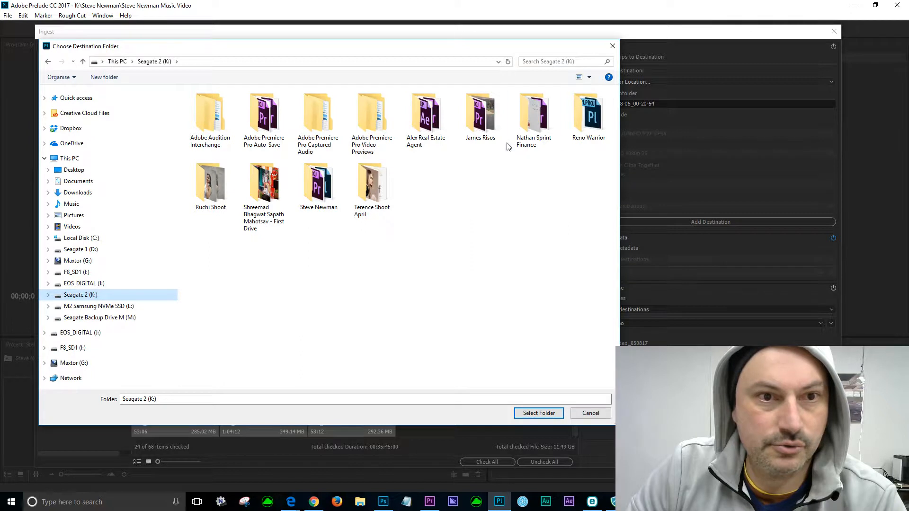
double_click(343, 207)
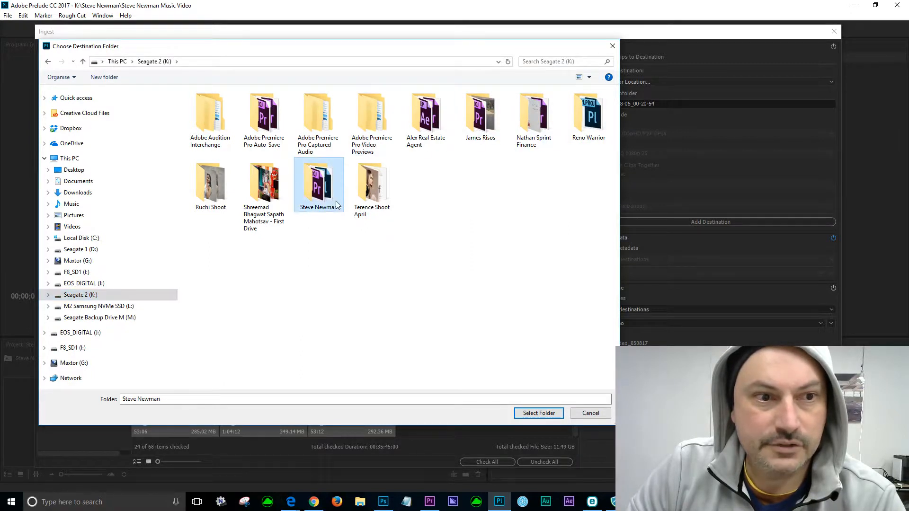
click(540, 413)
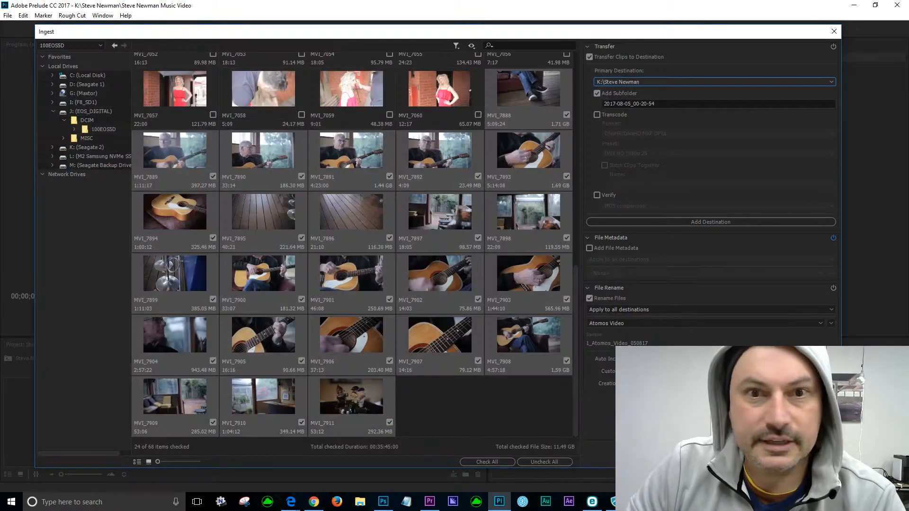
click(597, 94)
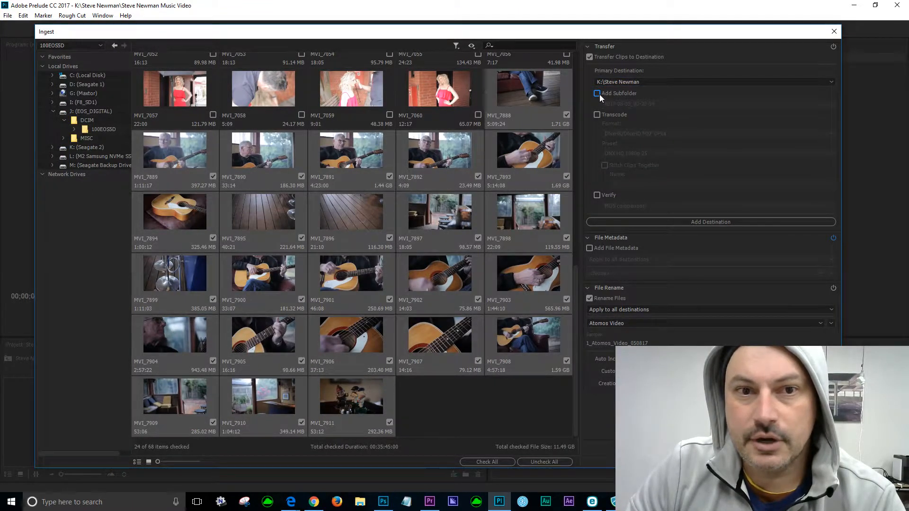
click(597, 93)
click(361, 503)
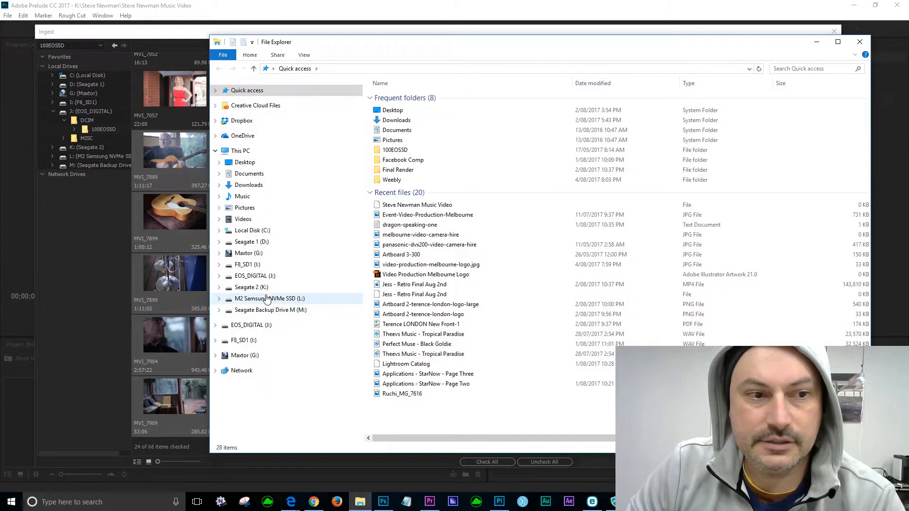
click(267, 310)
click(253, 287)
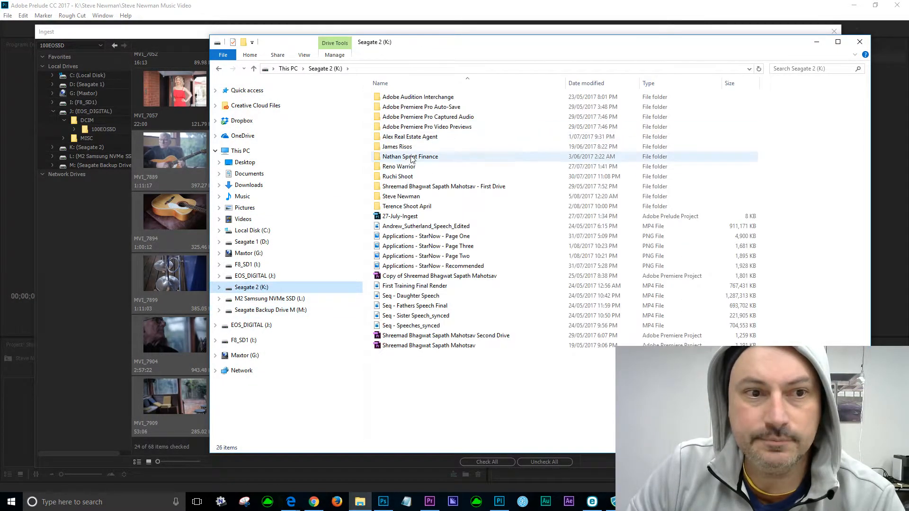
double_click(406, 196)
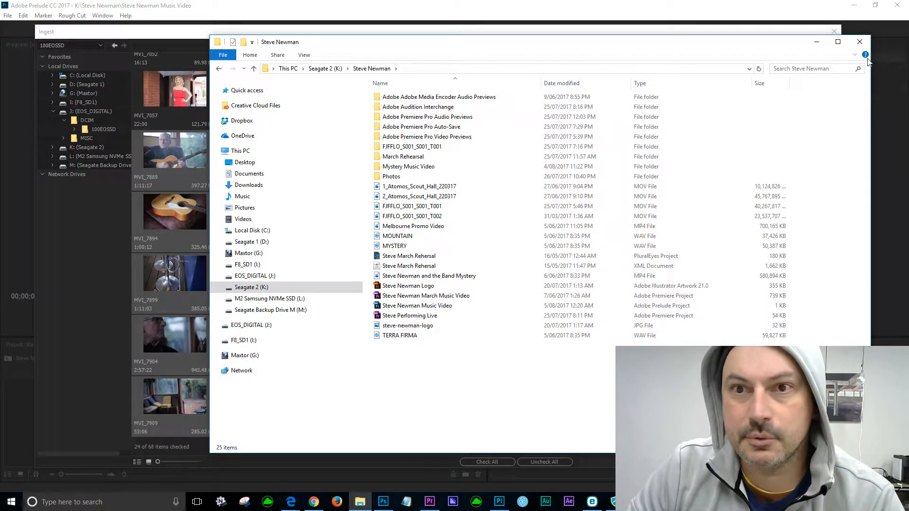
click(859, 43)
double_click(669, 104)
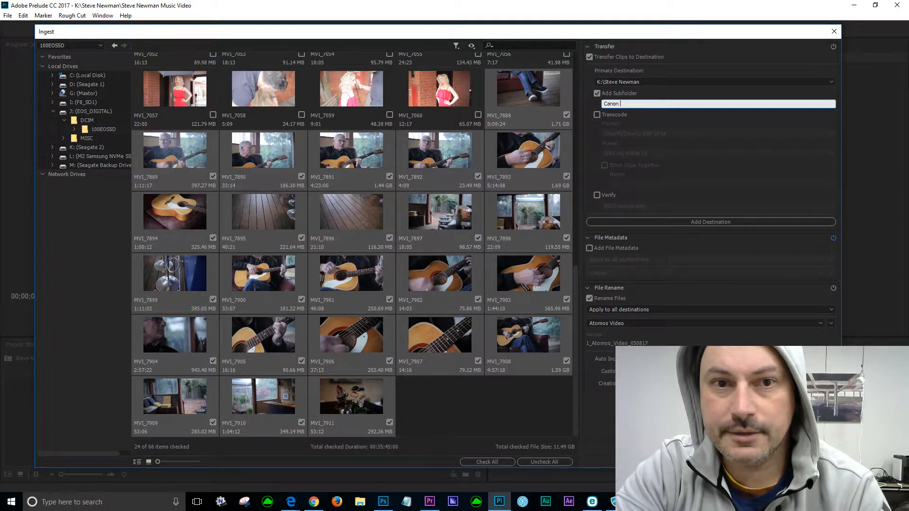
Name the ingest subfolder 'Canon 5D Initial Shoot' instead of the date stamp.
text(5D Initial S)
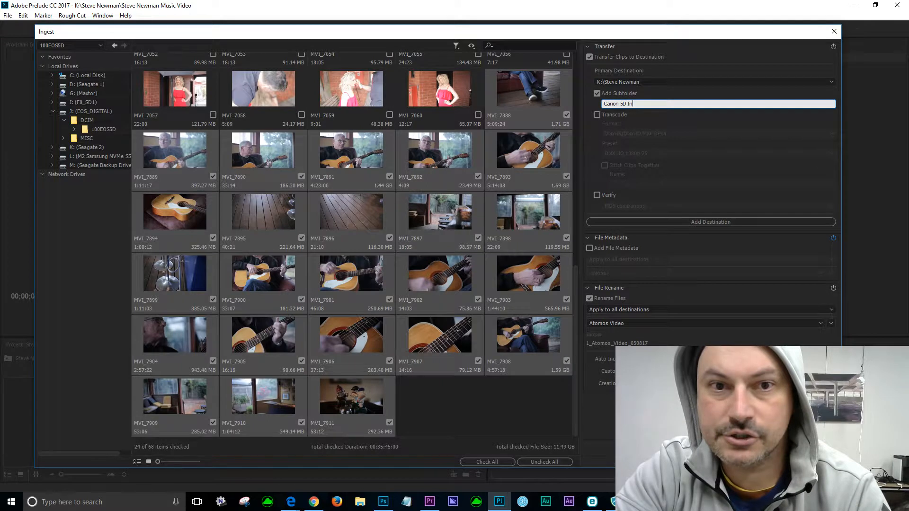
text(hoot)
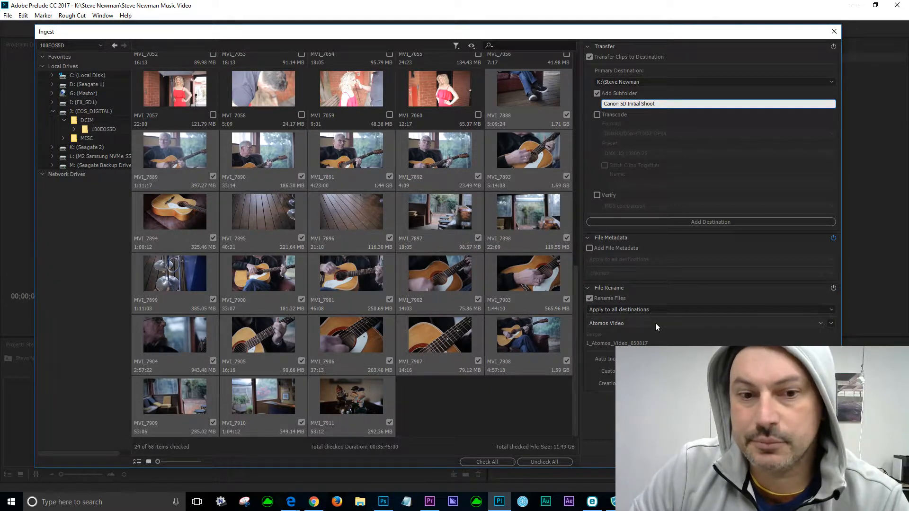
click(362, 503)
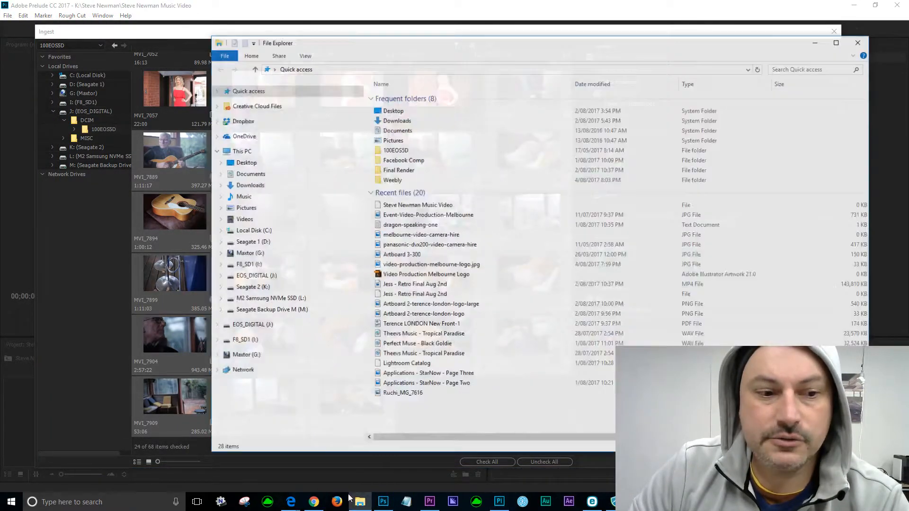
Review the J: card's DCIM\100EOS5D clips in File Explorer, then close it to return to ingest.
click(258, 276)
click(387, 98)
double_click(387, 98)
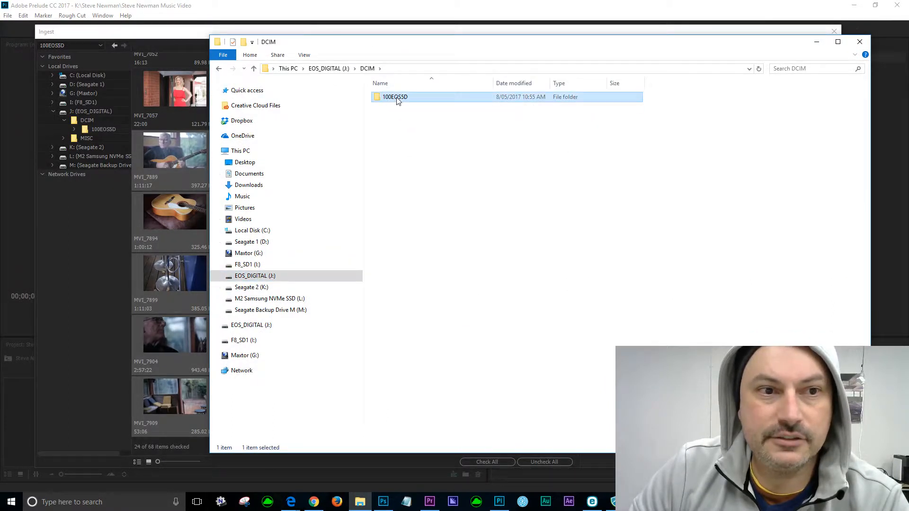
double_click(397, 98)
scroll(543, 264, down, 10)
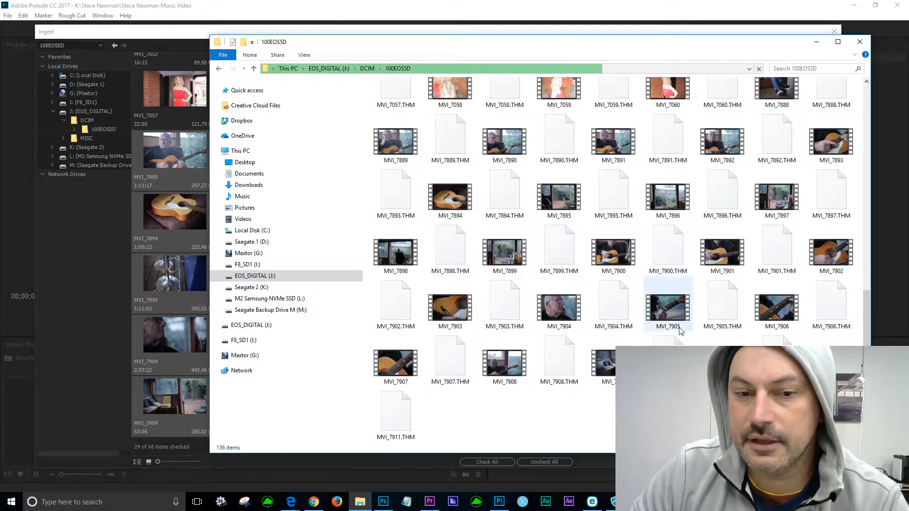
click(860, 42)
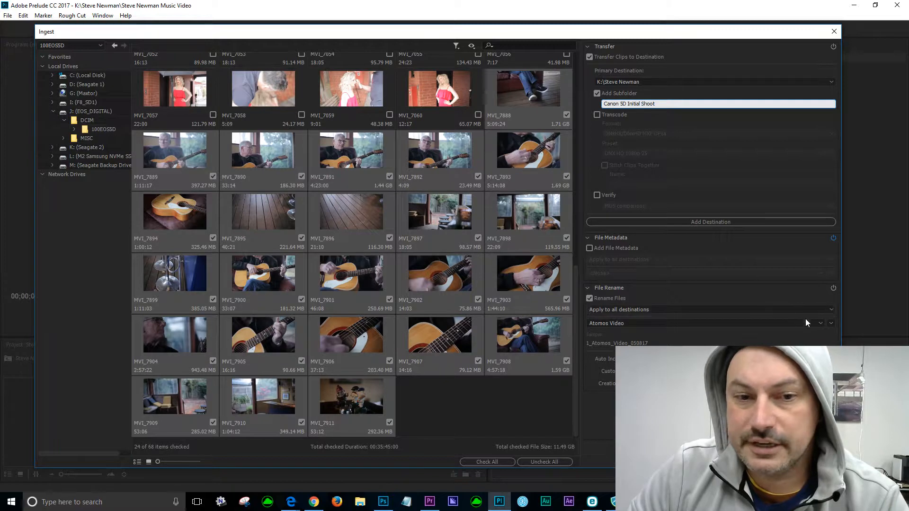
Reselect Canon Video as the file rename preset, previewing names like 1_Canon_Video_050817.
click(821, 323)
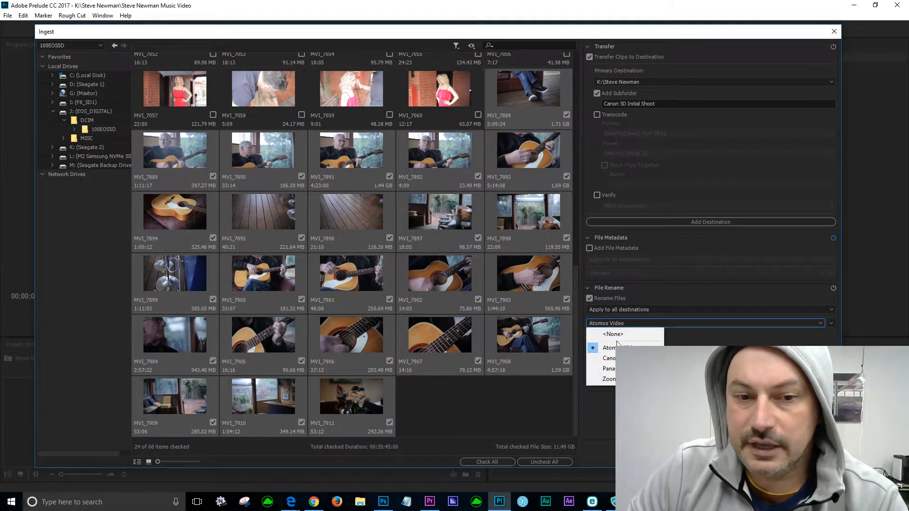
click(639, 358)
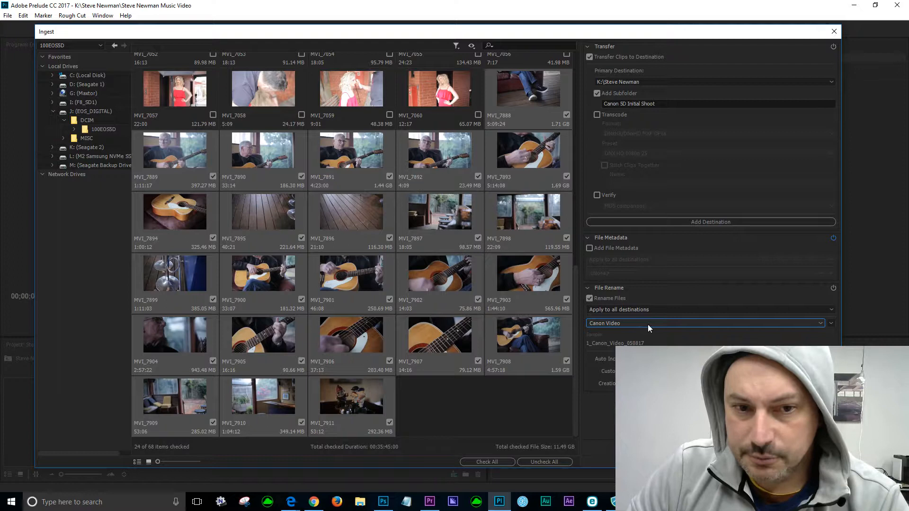
click(822, 326)
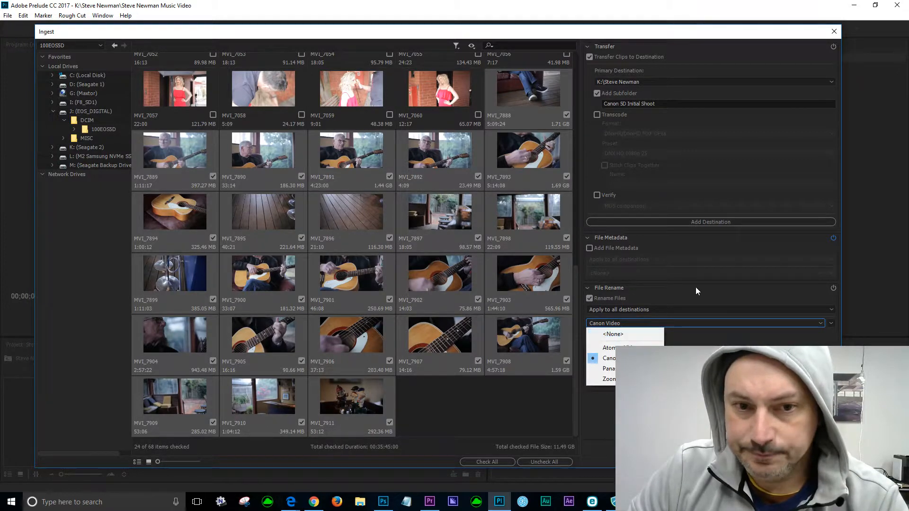
click(684, 295)
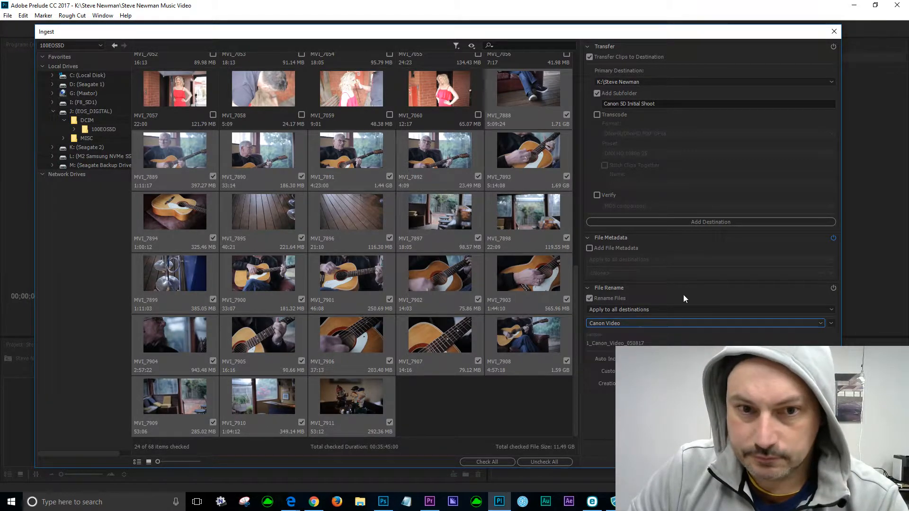
click(819, 325)
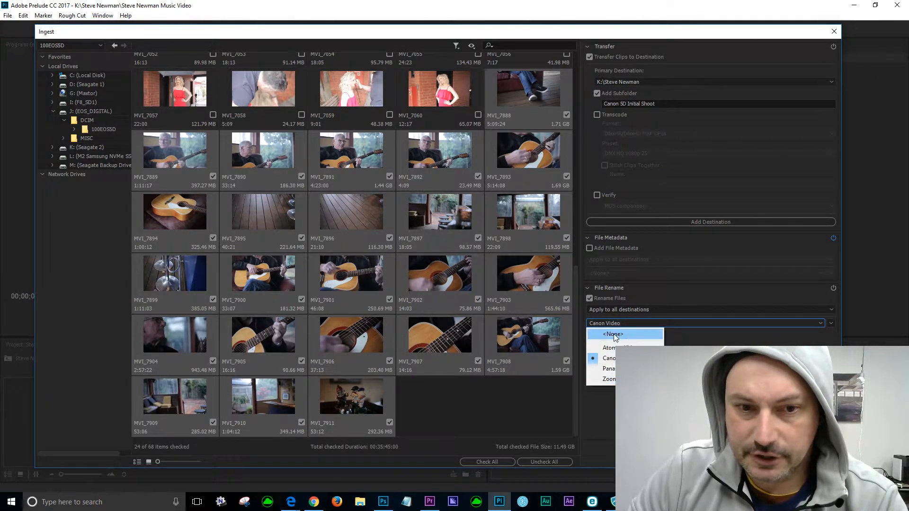
click(656, 334)
click(813, 330)
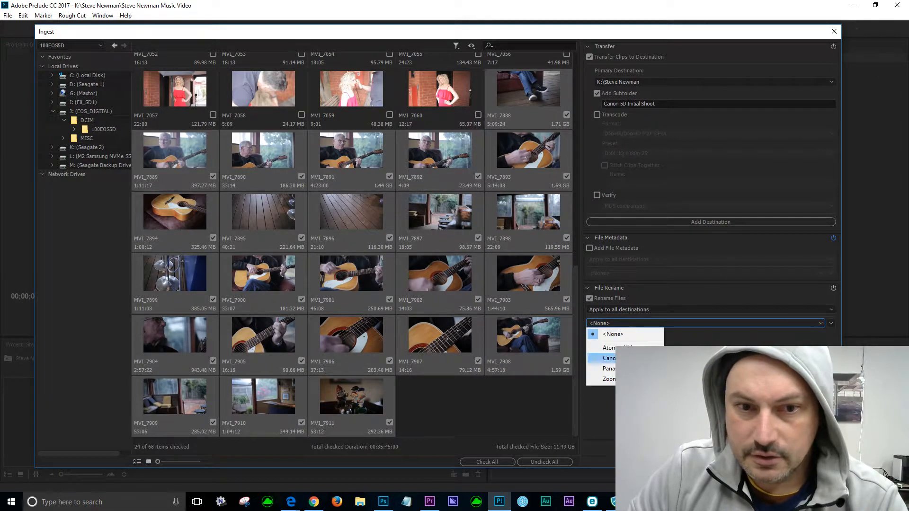
click(663, 354)
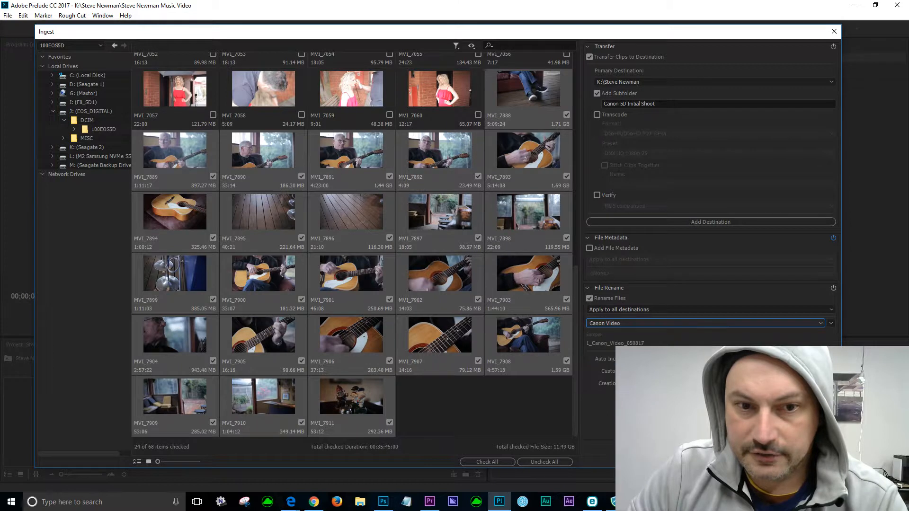
click(832, 324)
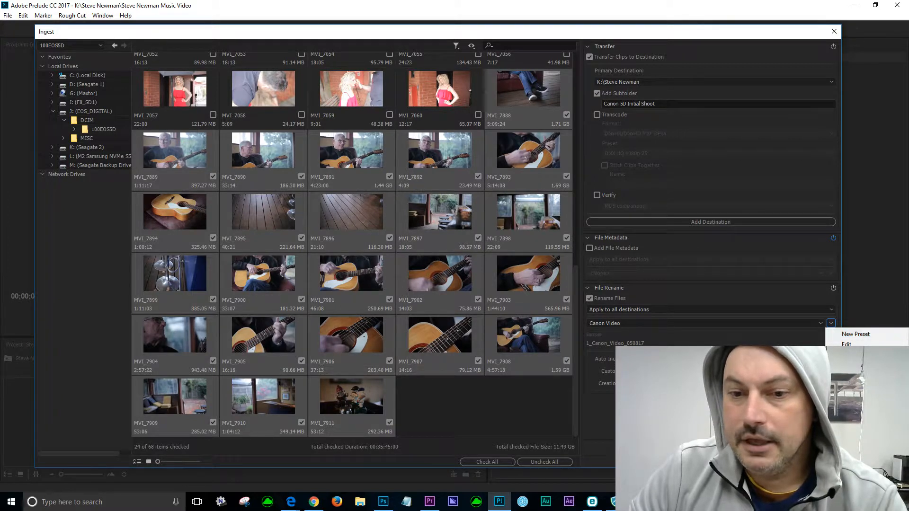
Start a new rename preset with an auto-increment counter and original file name parts.
click(859, 335)
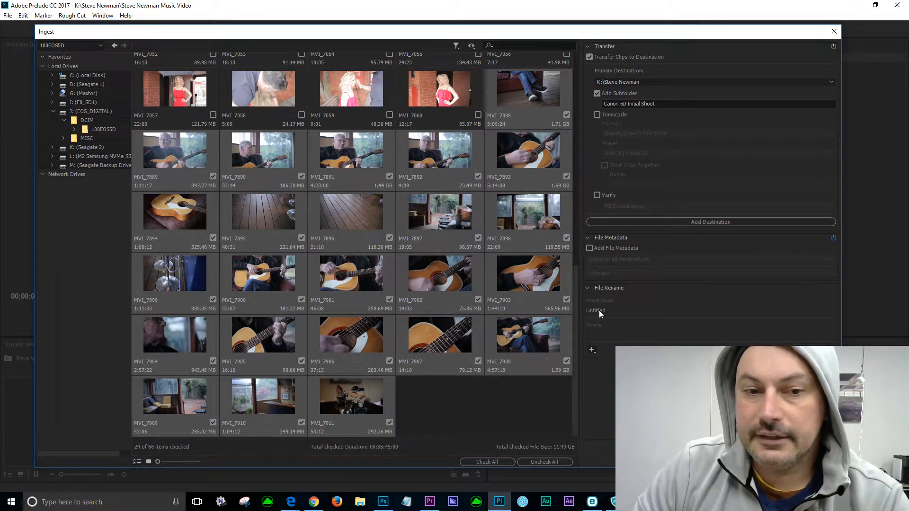
click(593, 352)
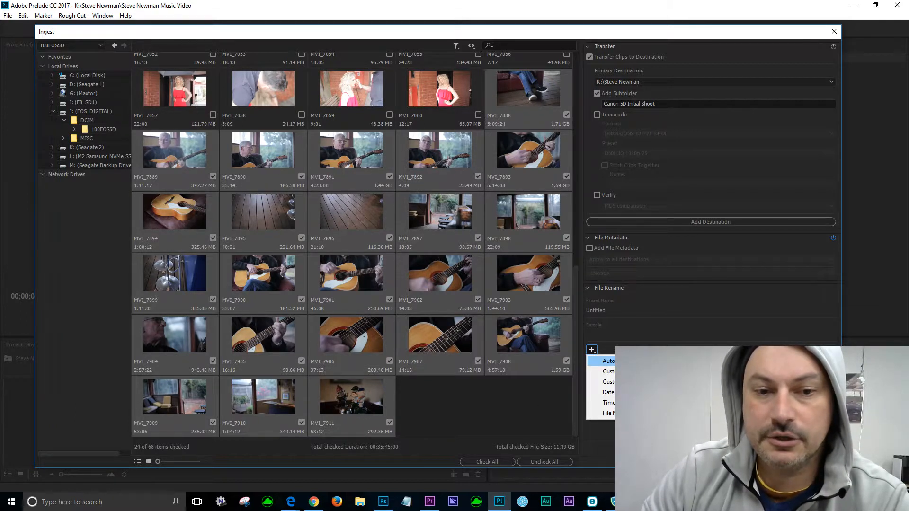
click(611, 361)
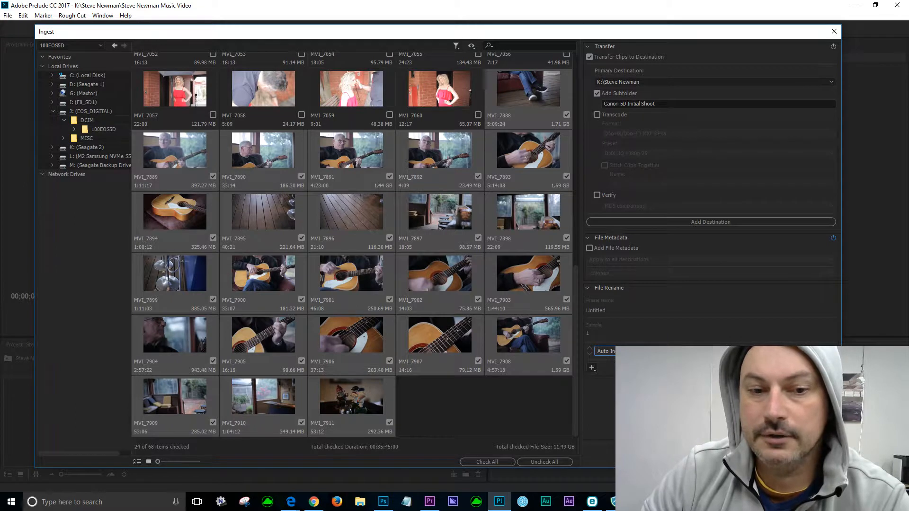
click(593, 368)
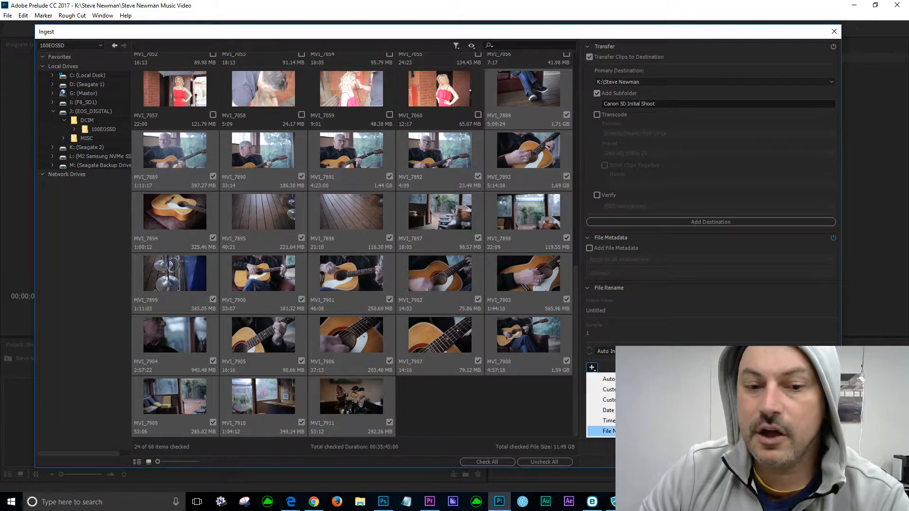
click(609, 431)
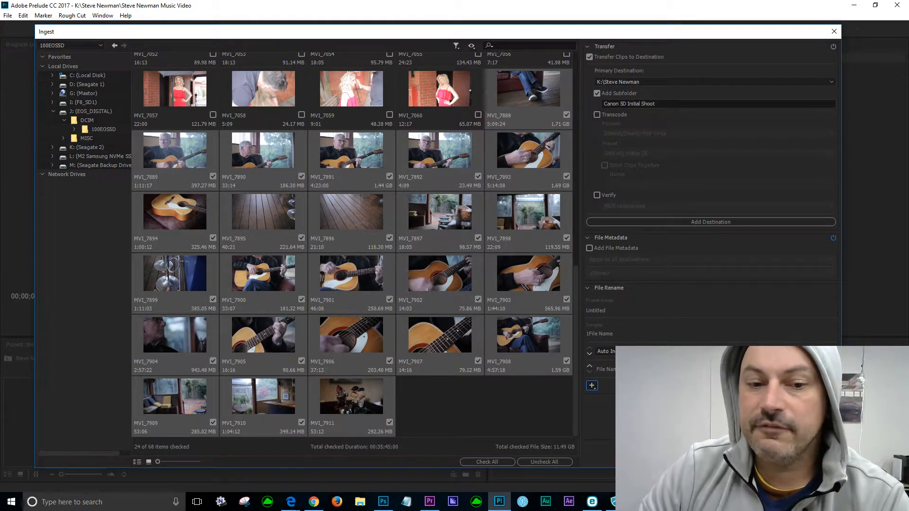
click(360, 501)
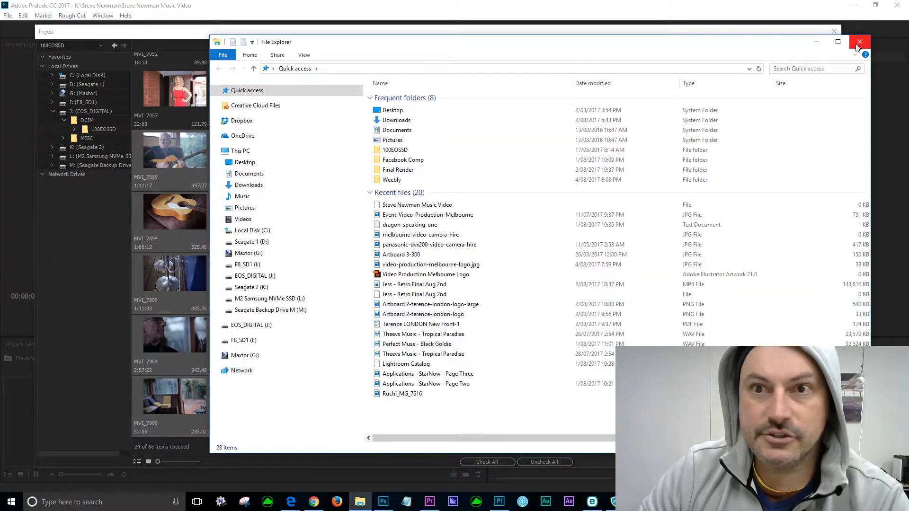
click(859, 43)
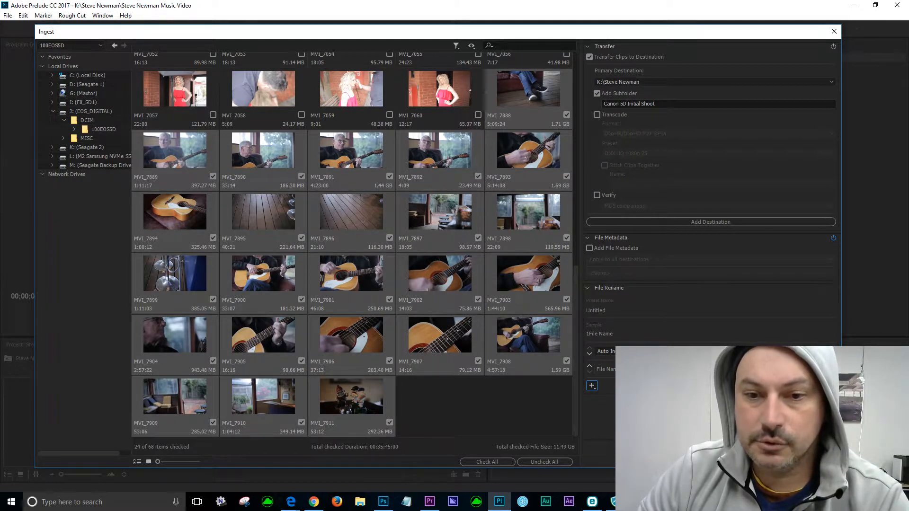
Add custom text '_Canon_Video_' and a DDMMYY creation date, then change Canon to GH5.
click(592, 368)
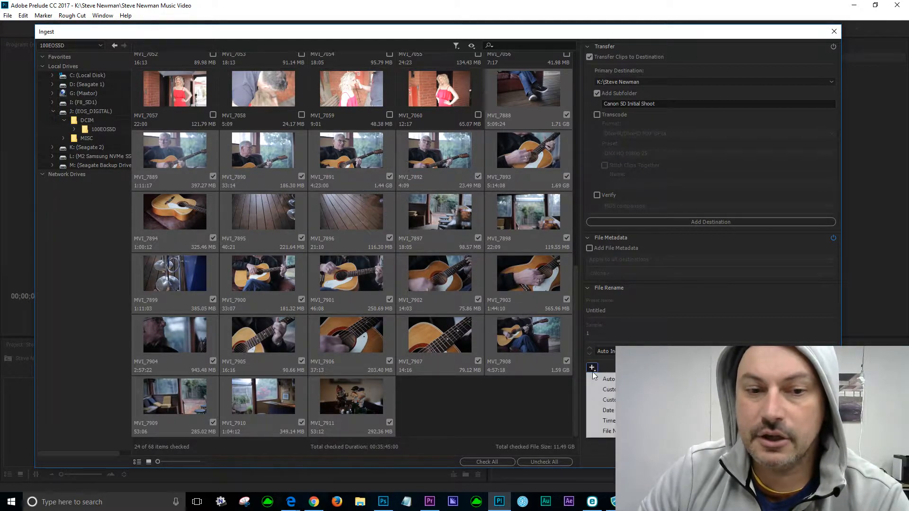
click(608, 400)
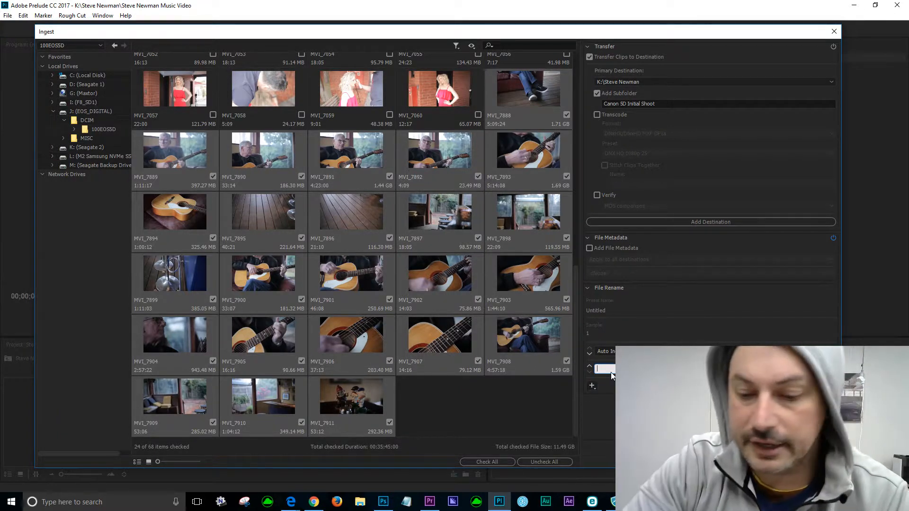
text(_)
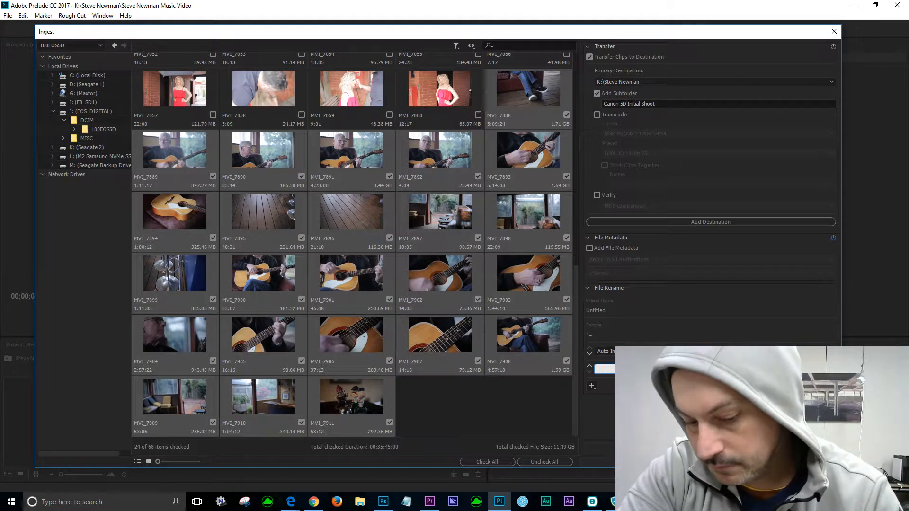
text(Canon)
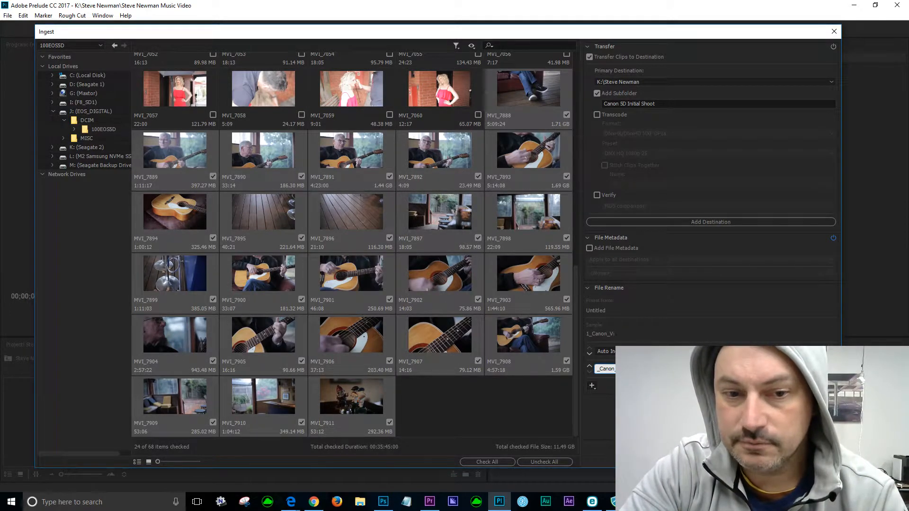
text(_Video_)
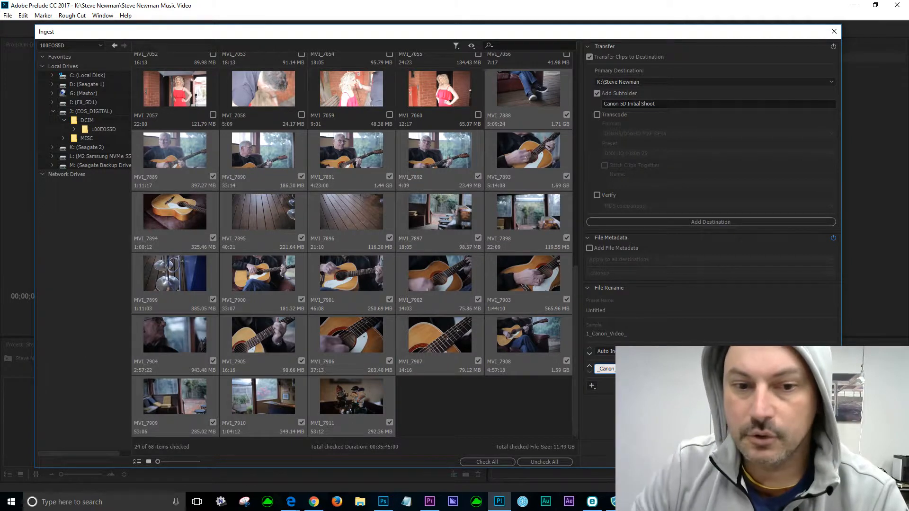
click(592, 386)
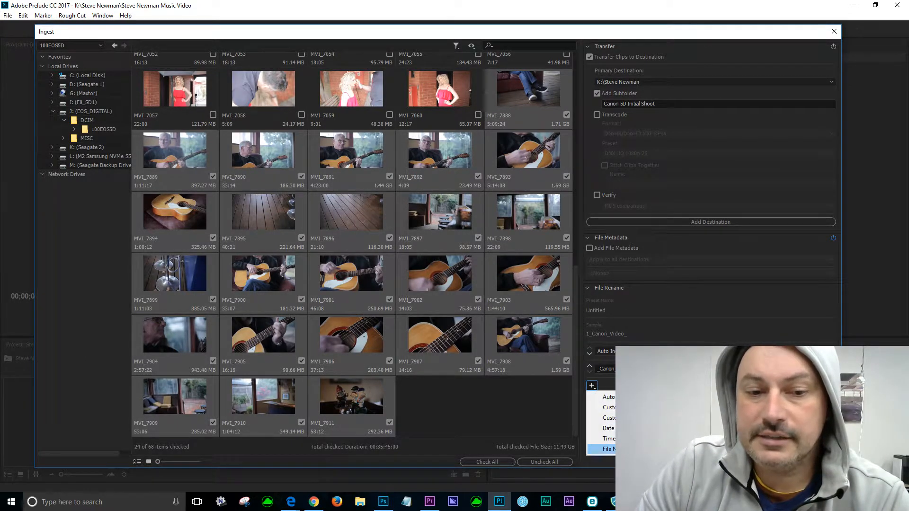
click(610, 429)
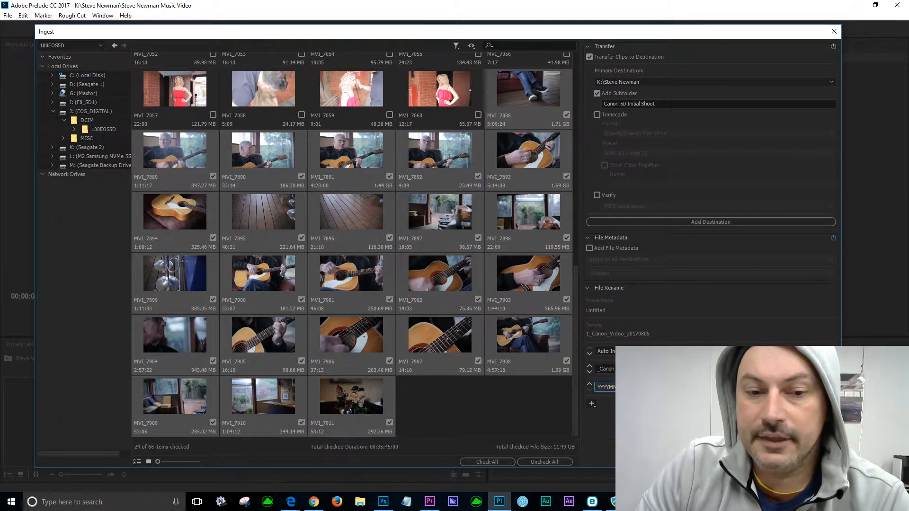
click(658, 387)
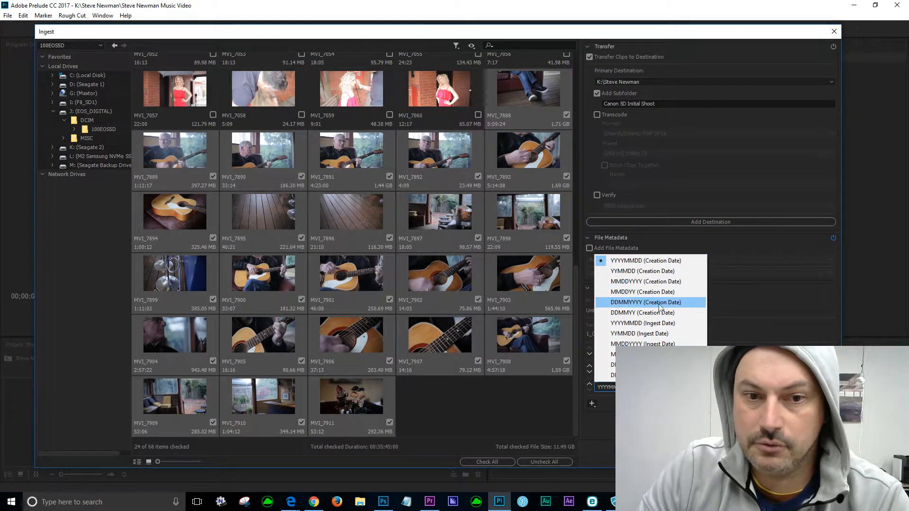
click(630, 314)
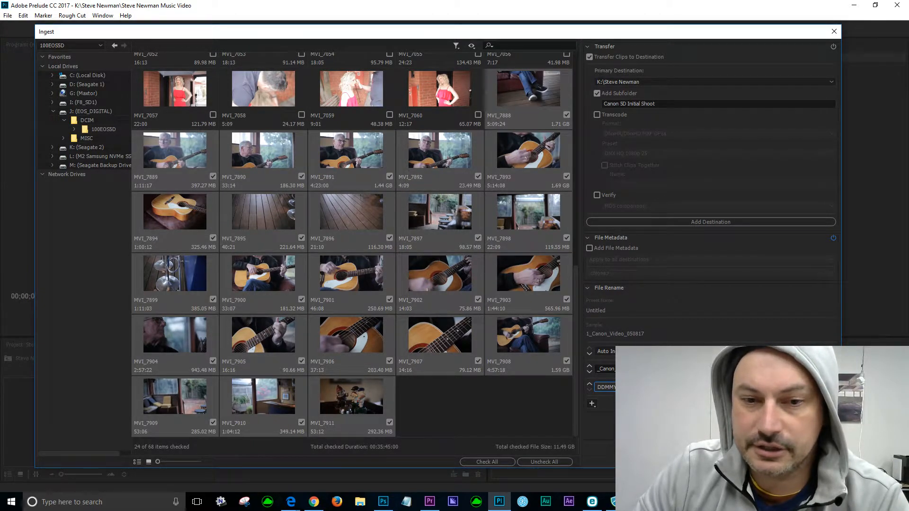
click(637, 369)
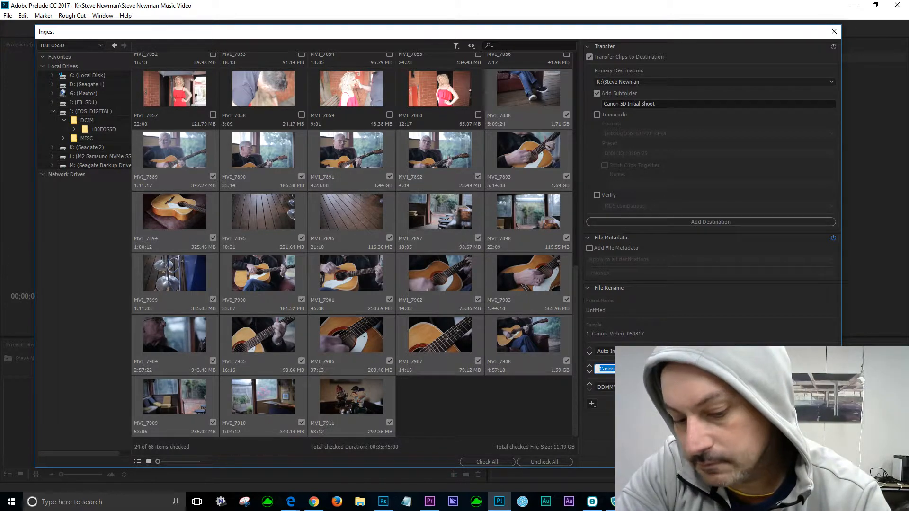
text(GH5_)
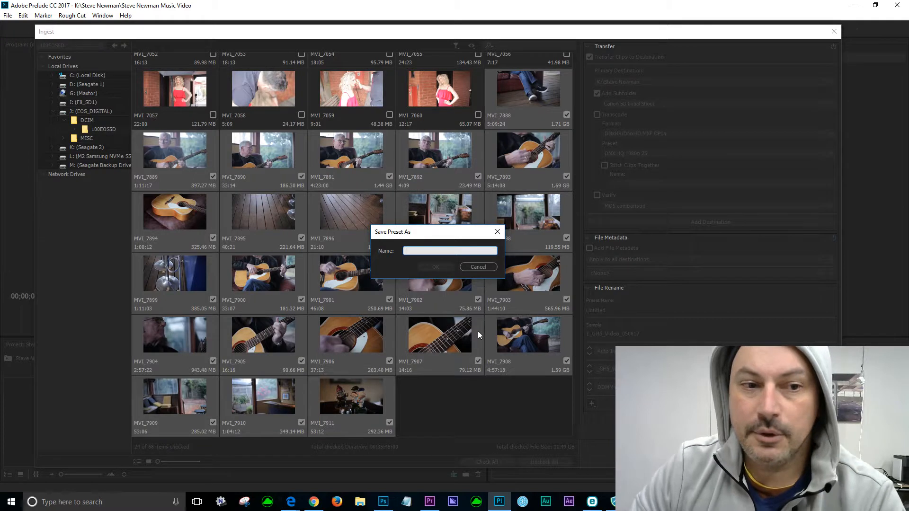
Save the rename preset under the name 'GH5 Camera'.
text(GH%)
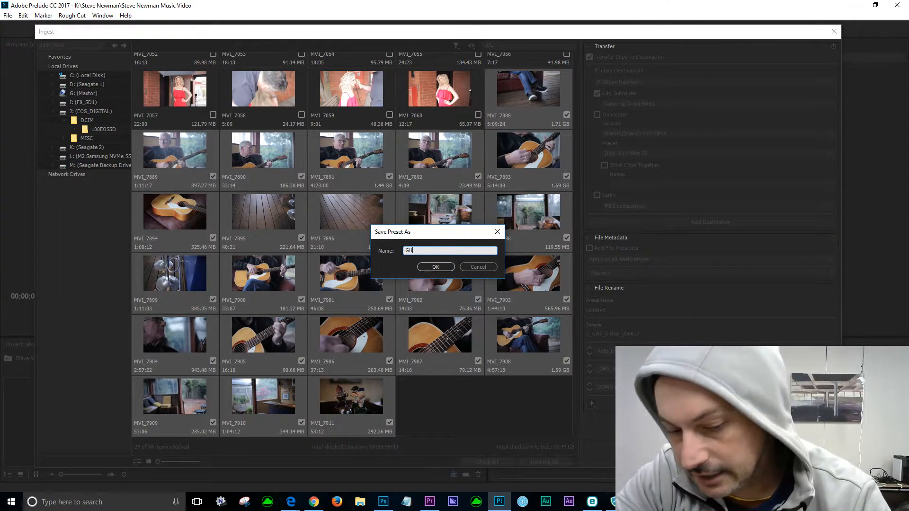
key(BackSpace)
key(BackSpace)
text(5 C)
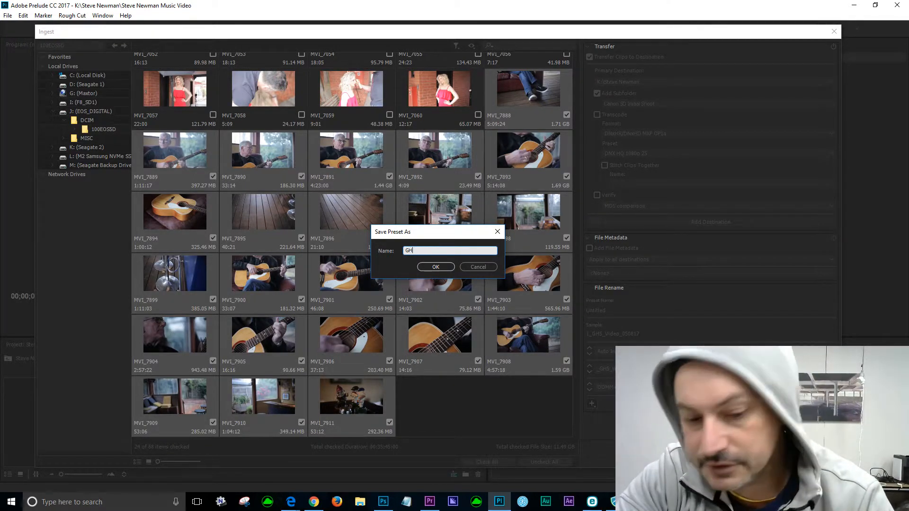
text(amera)
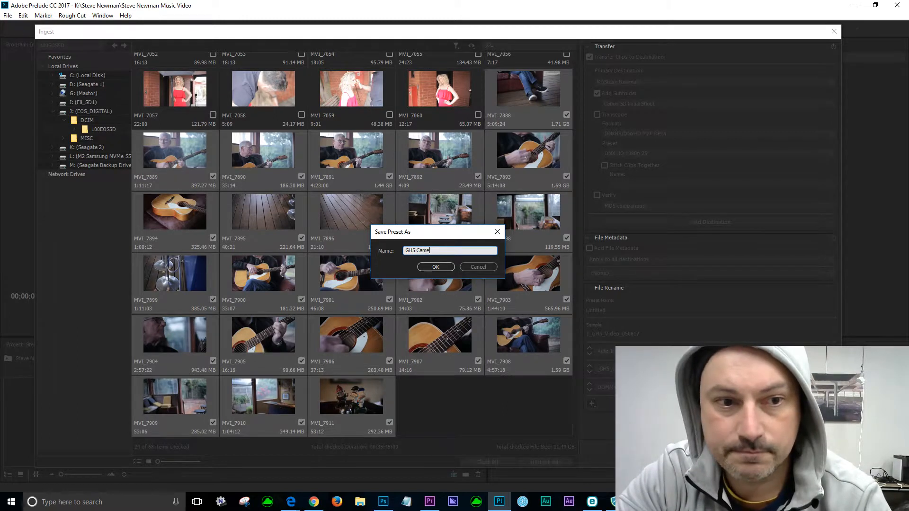
click(436, 266)
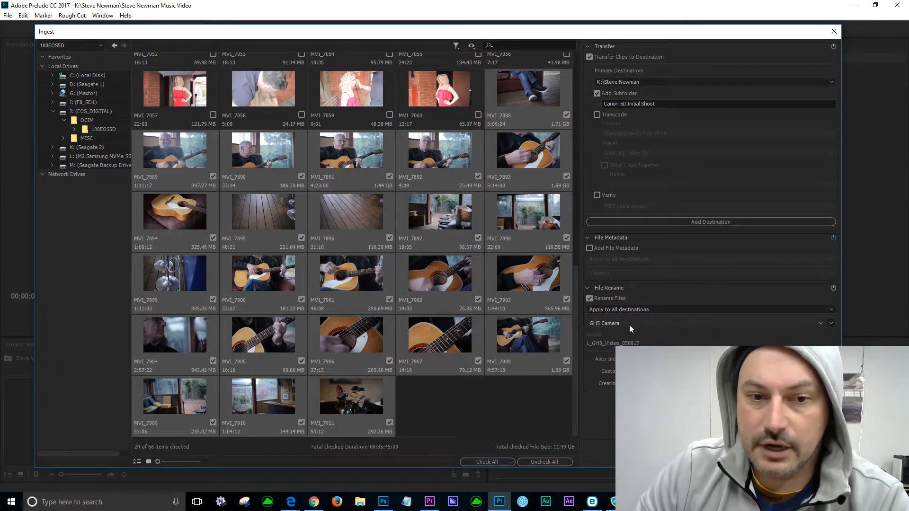
Apply the Canon Video rename preset, adding 5D and the client's name as custom text.
click(820, 323)
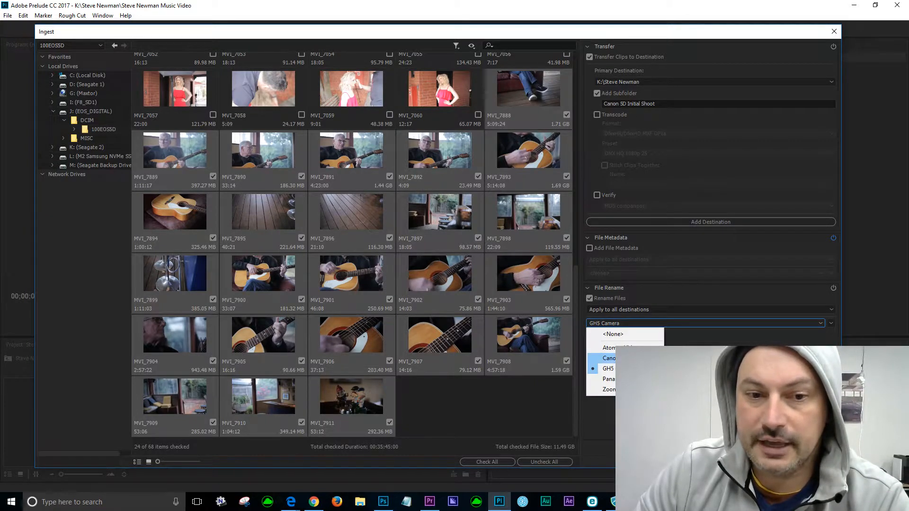
click(611, 358)
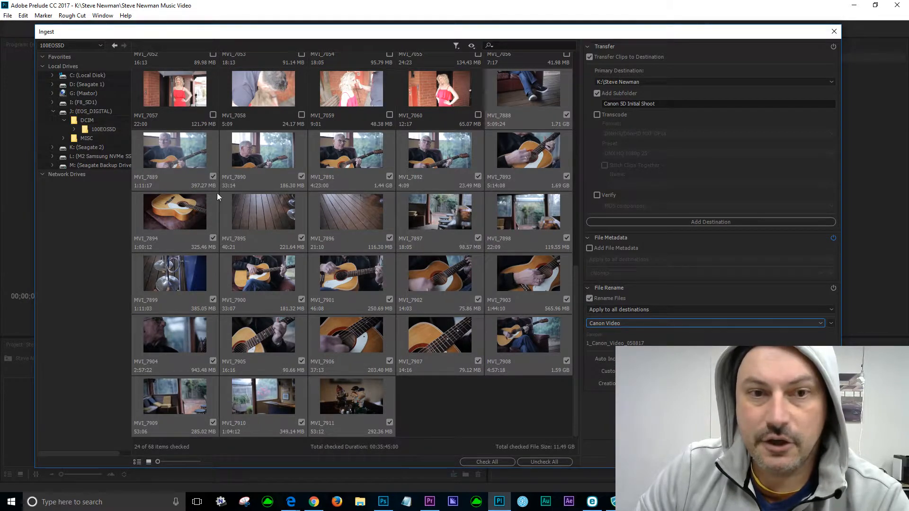
click(701, 371)
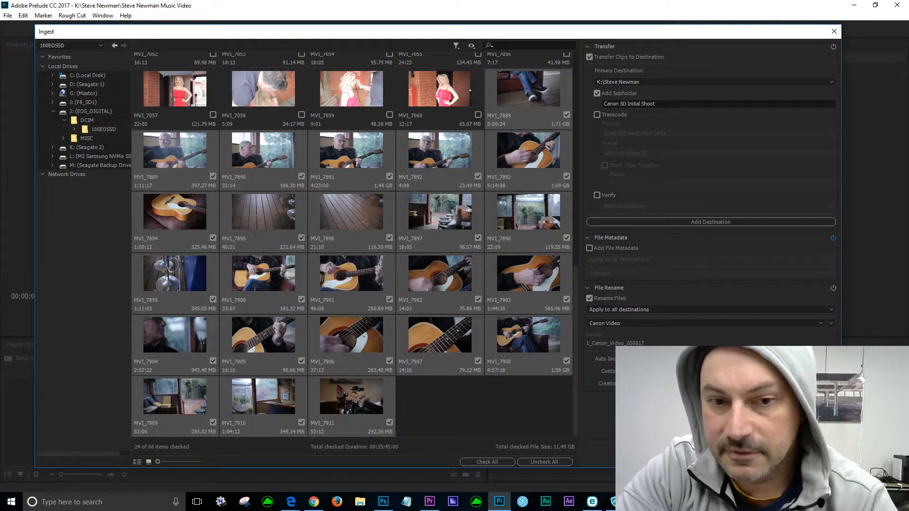
text(St)
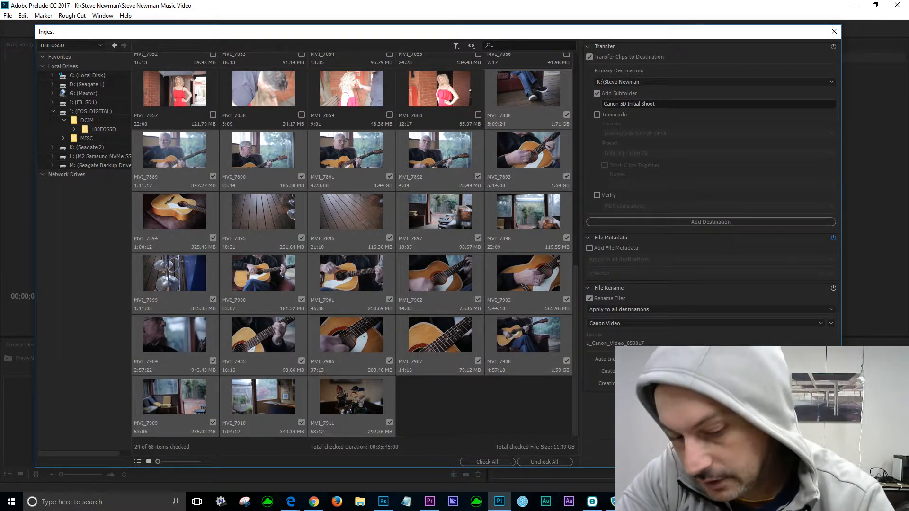
text(e)
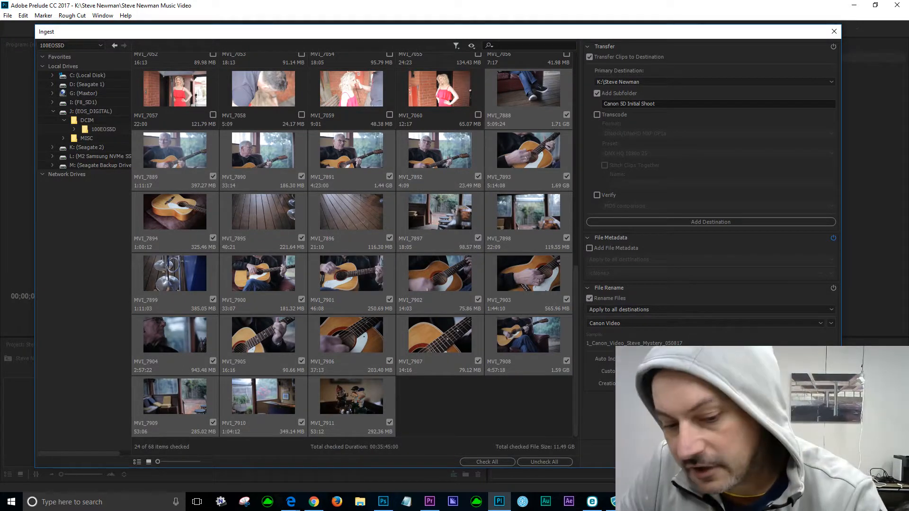
text(5D)
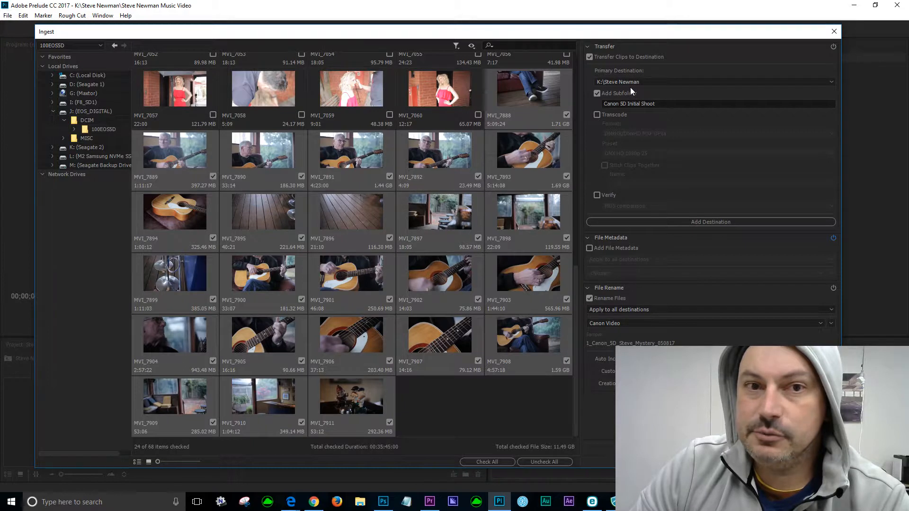
click(360, 503)
click(259, 289)
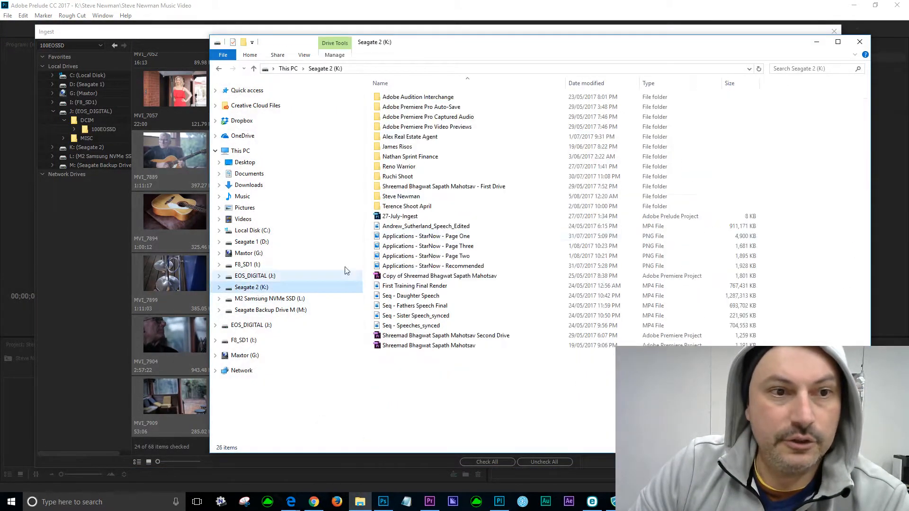
double_click(385, 198)
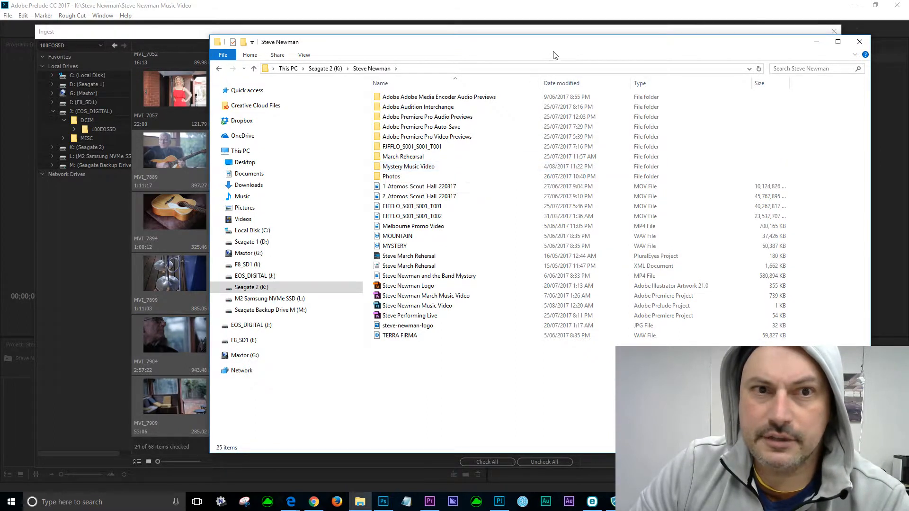
drag(532, 55, 506, 121)
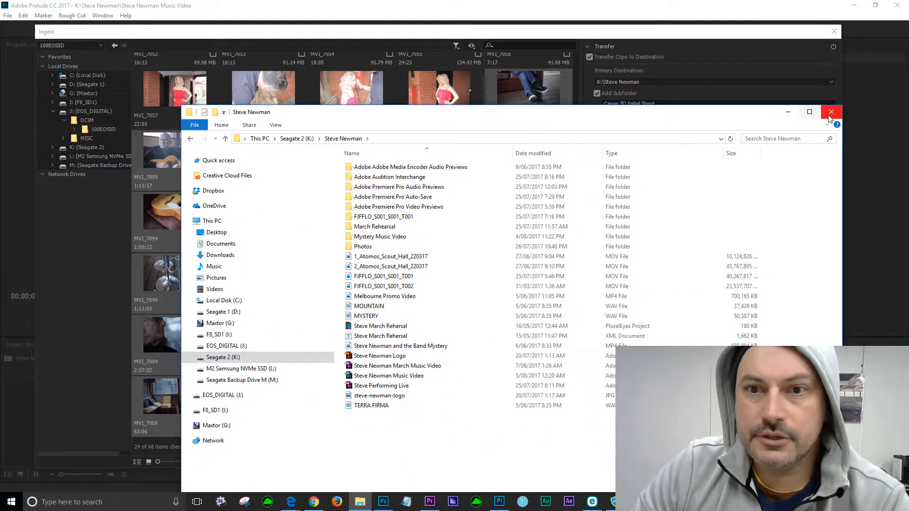
click(832, 112)
click(831, 82)
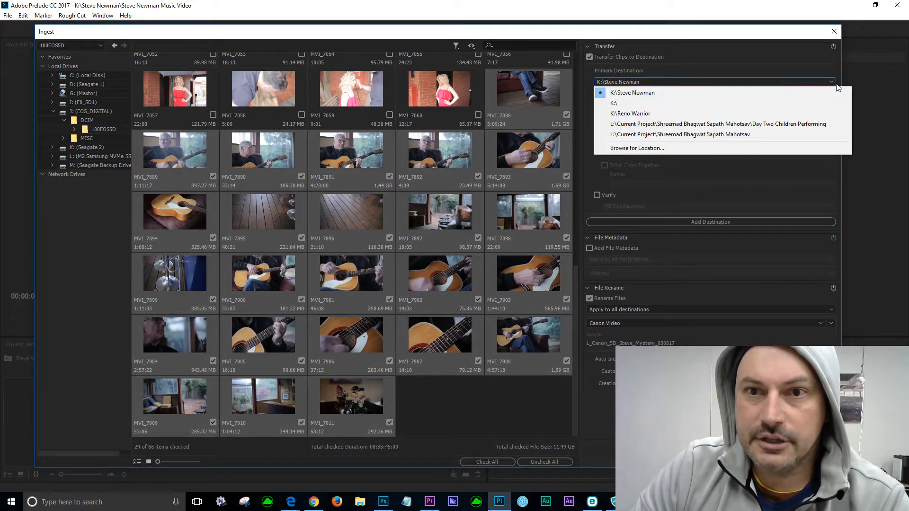
Set the primary destination to the Mystery Music Video folder inside the client's folder on Seagate 2 (K:).
click(661, 148)
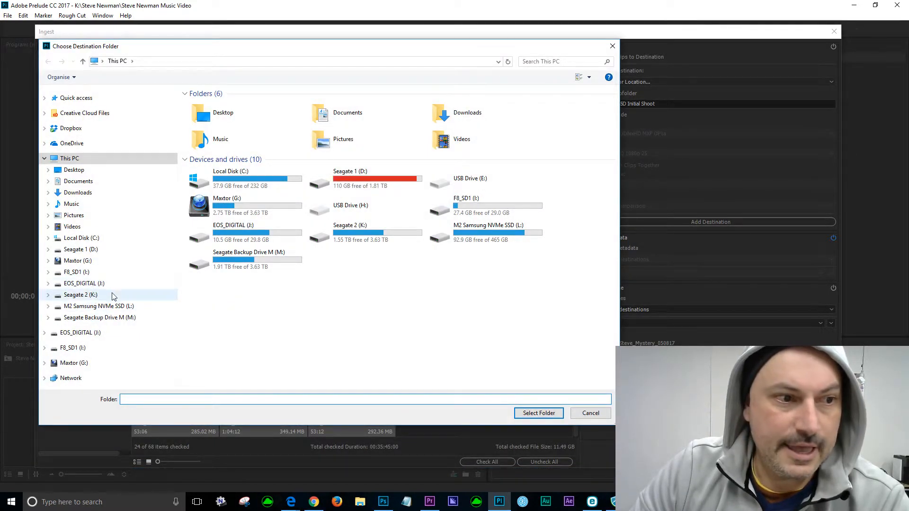
click(81, 295)
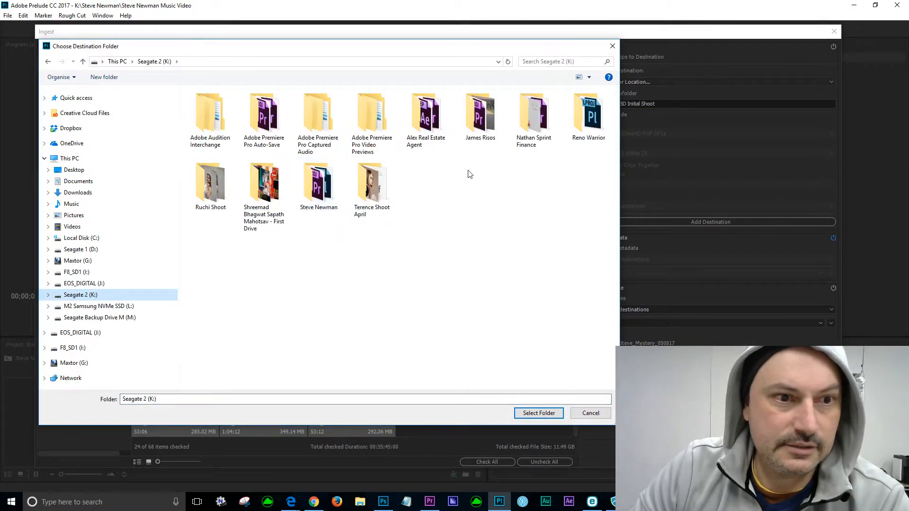
double_click(318, 189)
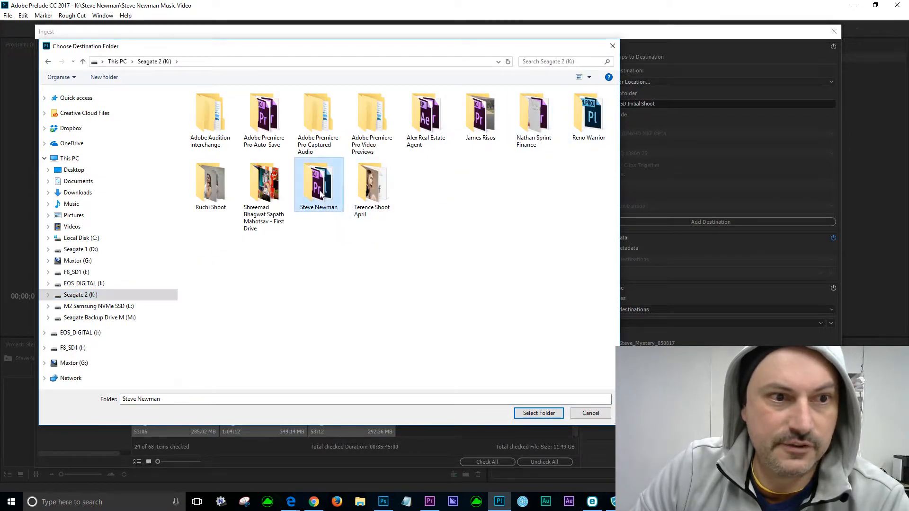
double_click(244, 175)
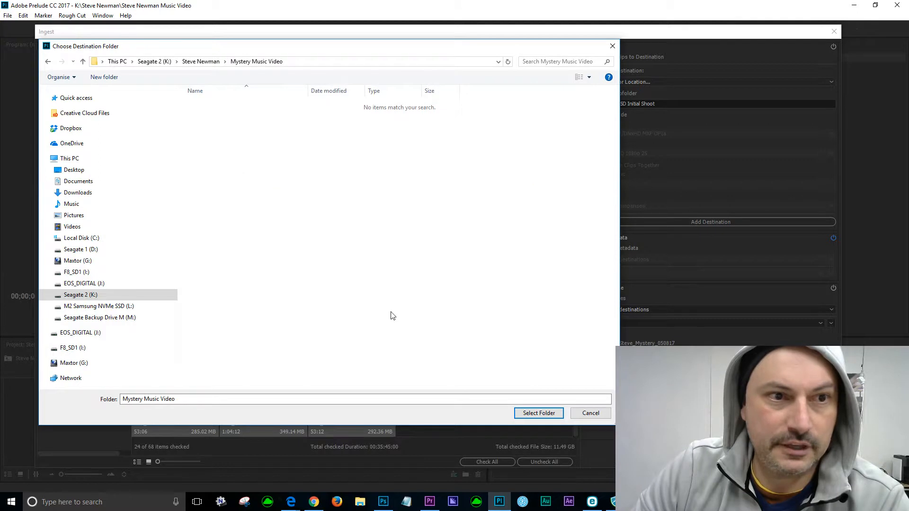
click(537, 413)
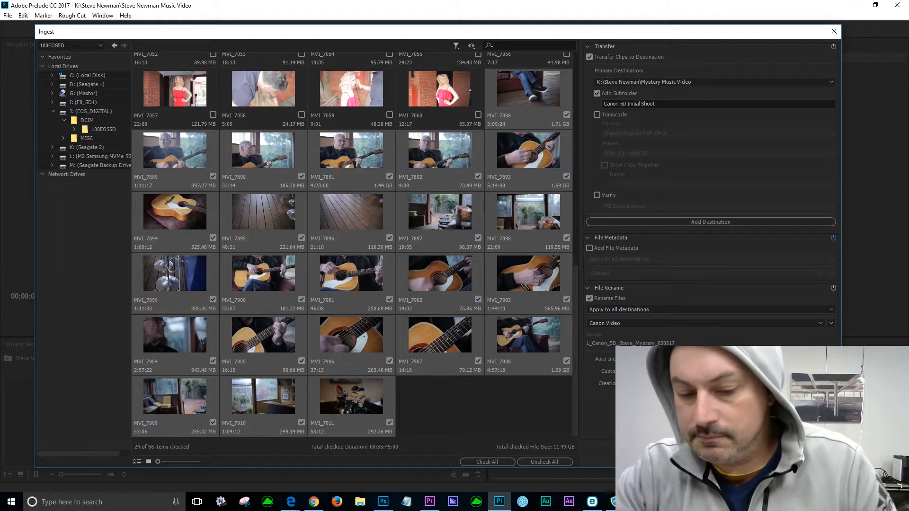
Add 'Bar' as the last custom text in the clip names and start the ingest.
text(Bar_)
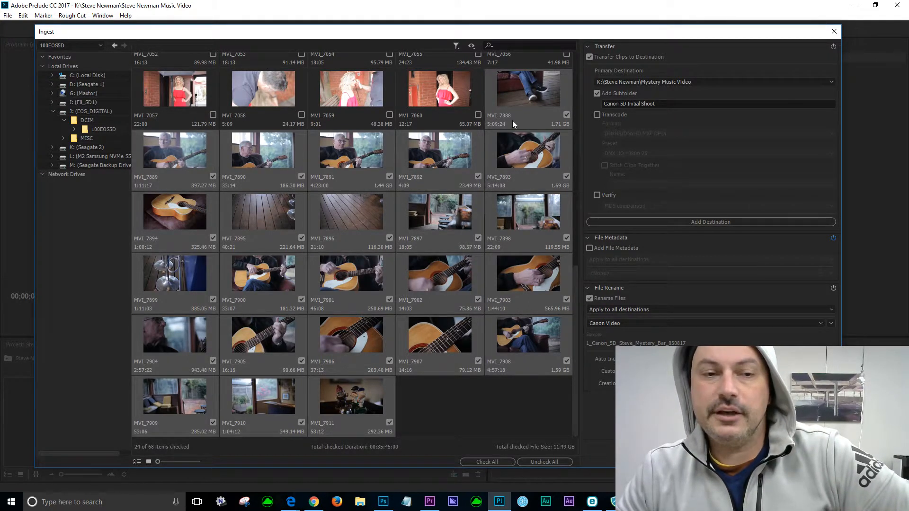
key(Return)
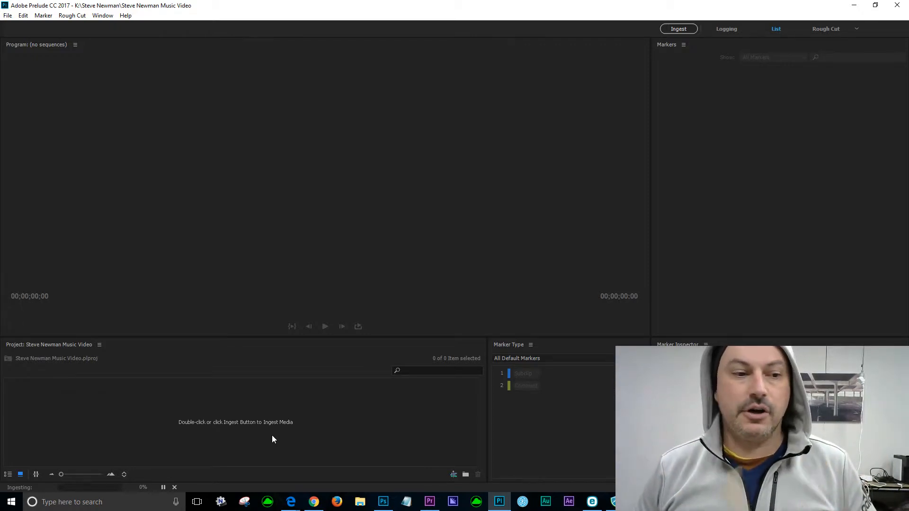
In File Explorer, go to K: > client's folder > Mystery Music Video > Canon 5D Initial Shoot.
click(360, 501)
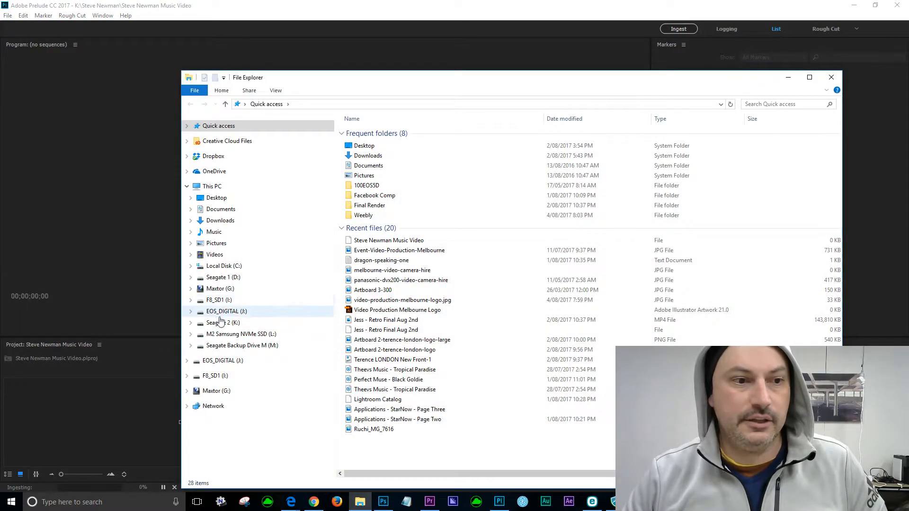
click(264, 324)
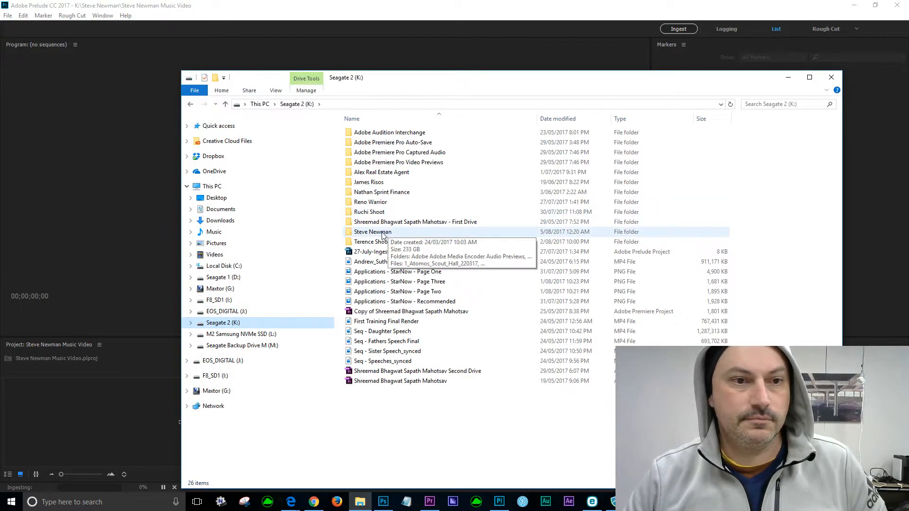
double_click(374, 231)
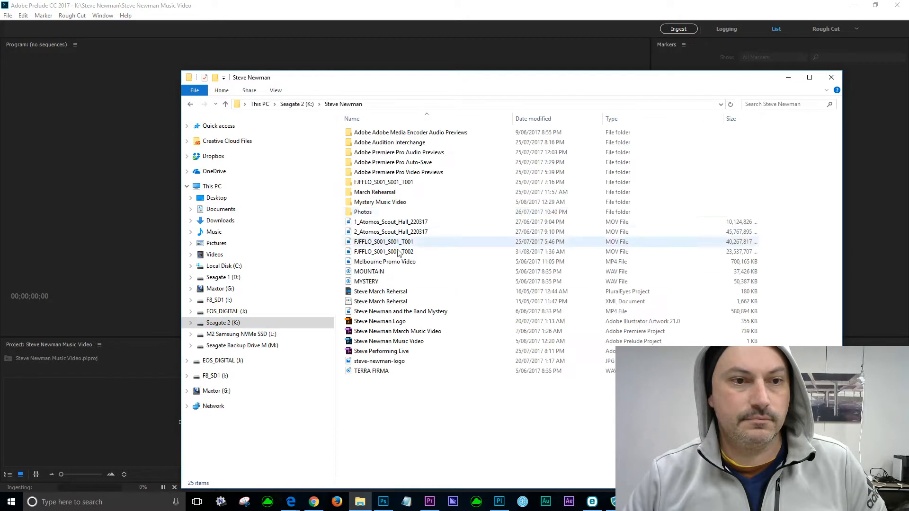
double_click(394, 204)
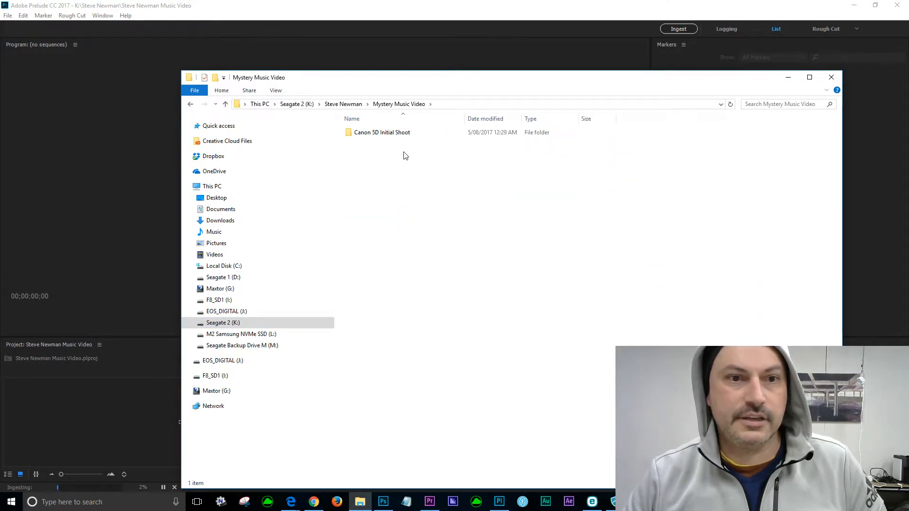
double_click(355, 135)
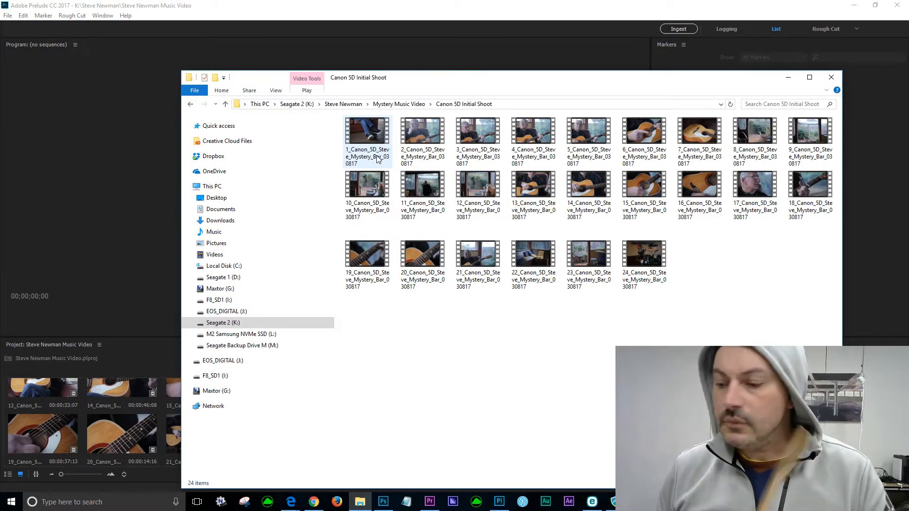
Select clip 20_Canon_5D and open it in the Films & TV player.
click(415, 256)
double_click(415, 257)
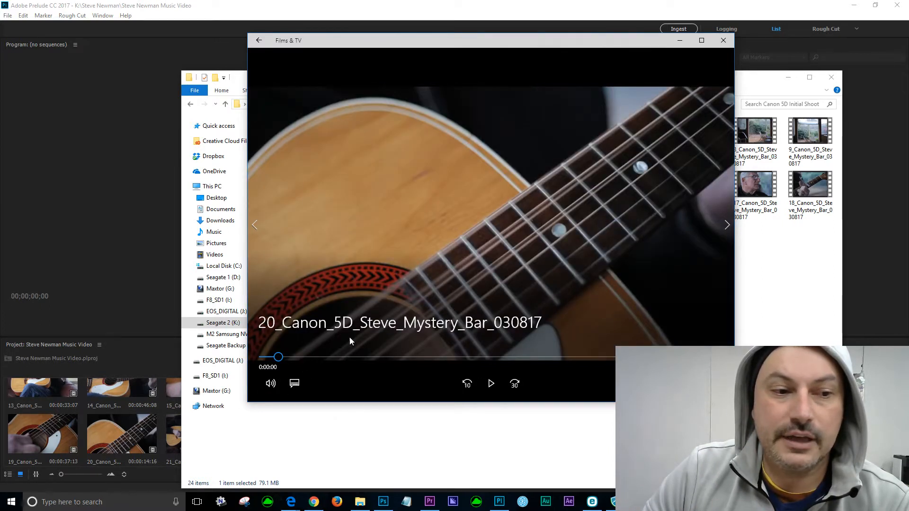
Play clip 20 for about 7 seconds, then close Films & TV.
click(491, 383)
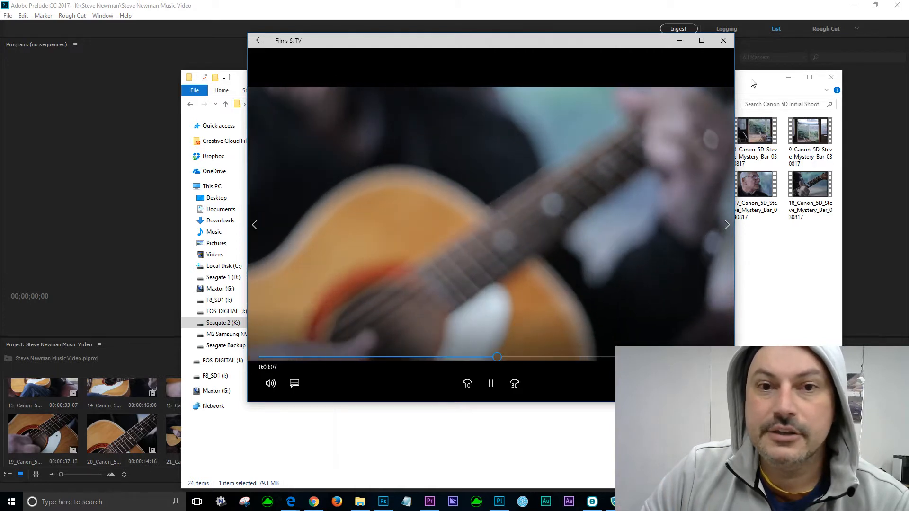
click(723, 43)
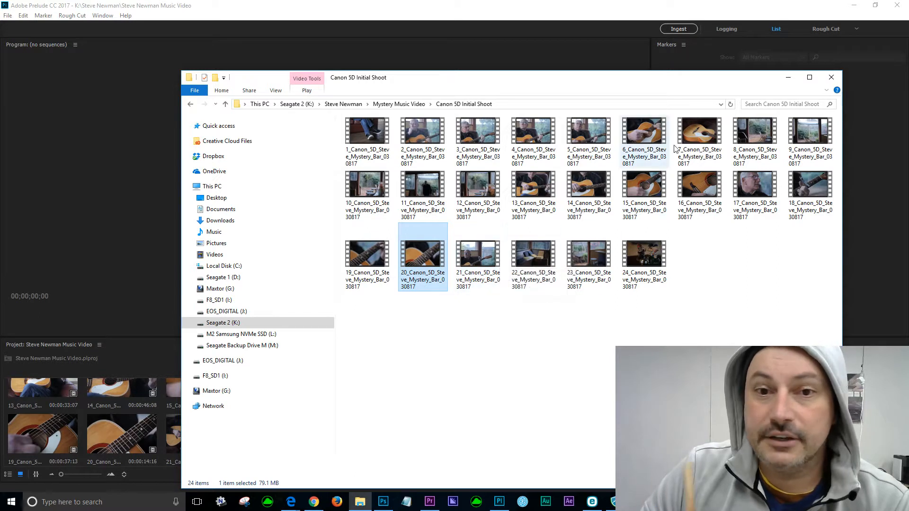
Open clip 7_Canon_5D in Films & TV for playback.
double_click(703, 140)
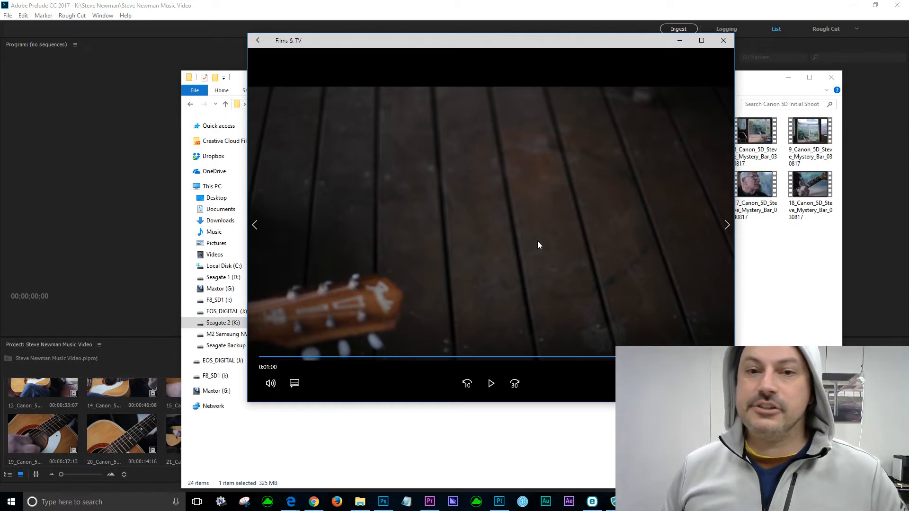
Close the Films & TV player after previewing clip 7.
click(723, 41)
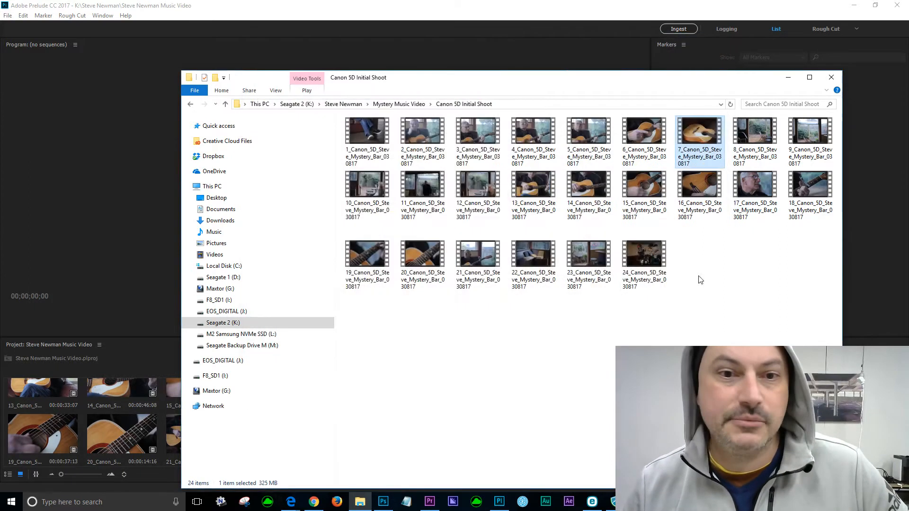
Play clip 13 of the Canon 5D shoot in Films & TV, then close the player.
double_click(535, 189)
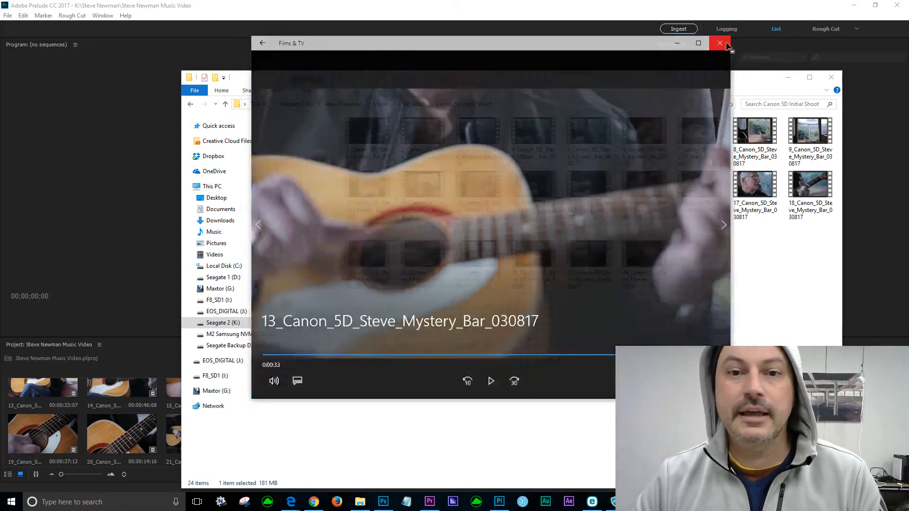
click(723, 40)
Play clip 17 of the Canon 5D shoot in Films & TV, then close the player.
double_click(745, 184)
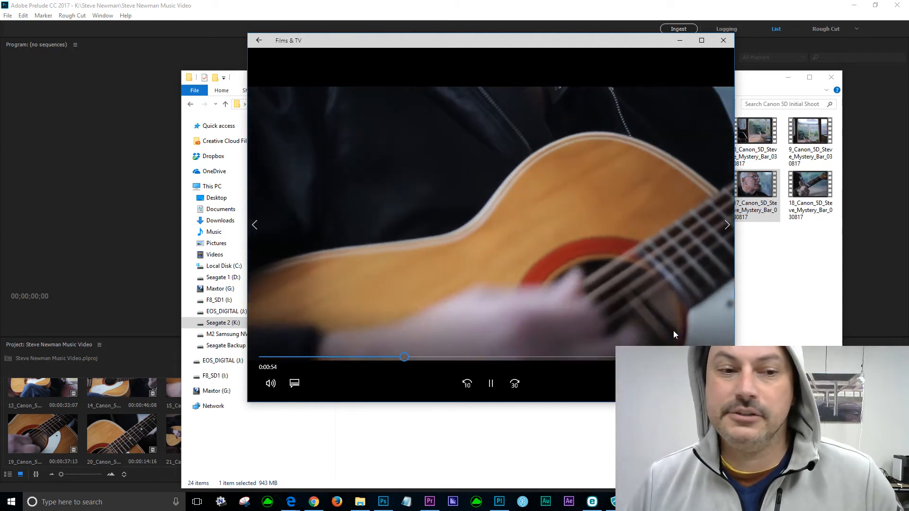
click(723, 41)
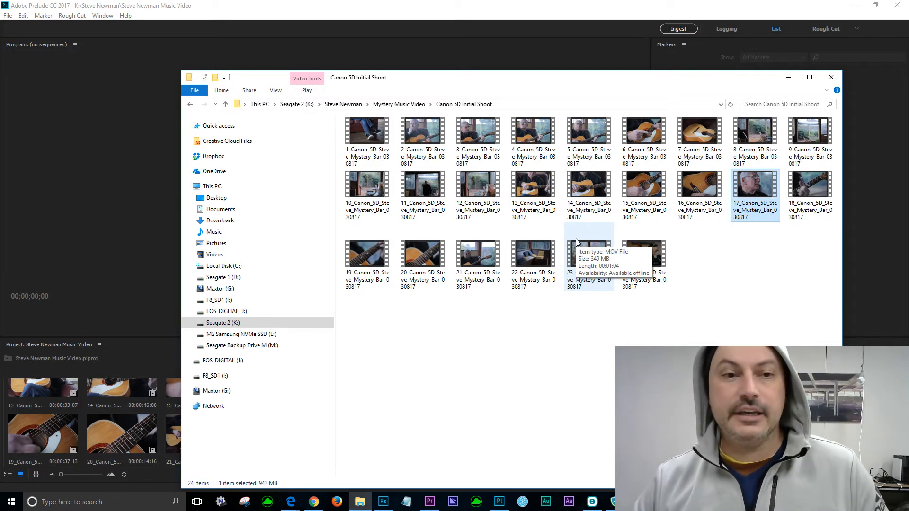
click(832, 78)
click(360, 502)
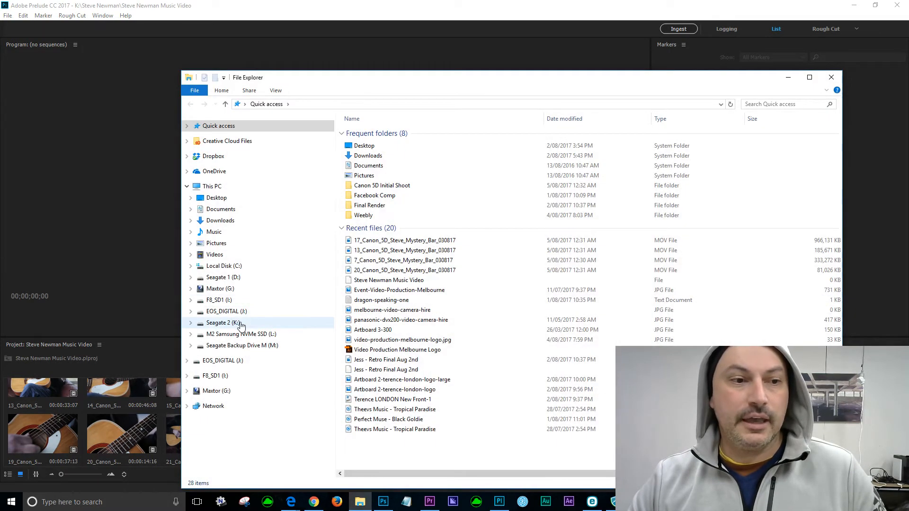
click(239, 325)
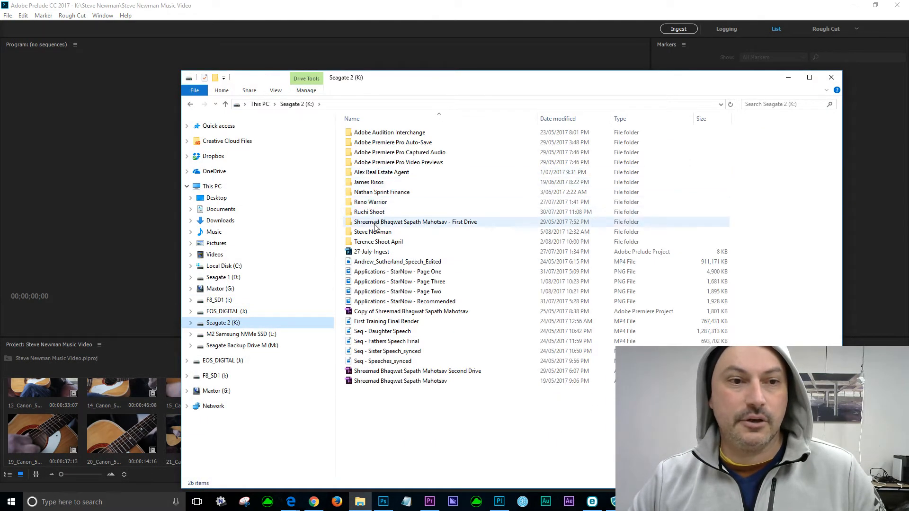
double_click(441, 233)
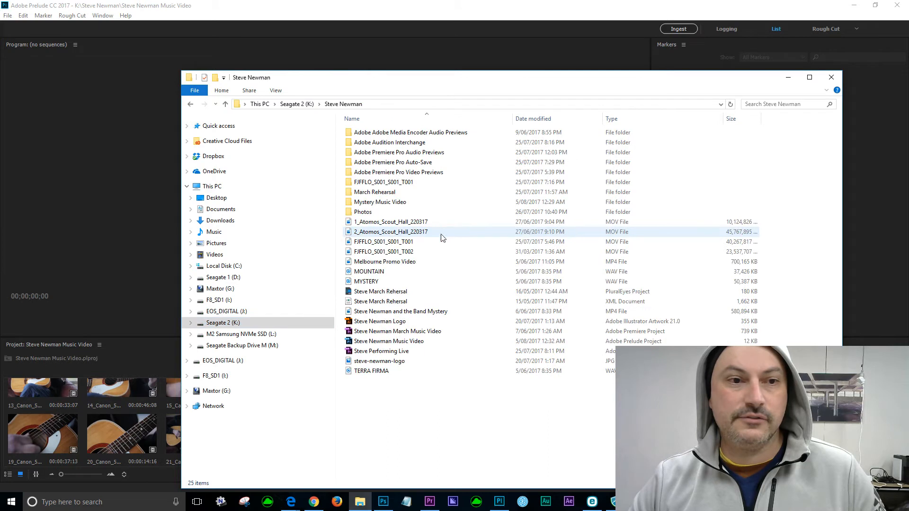
double_click(390, 203)
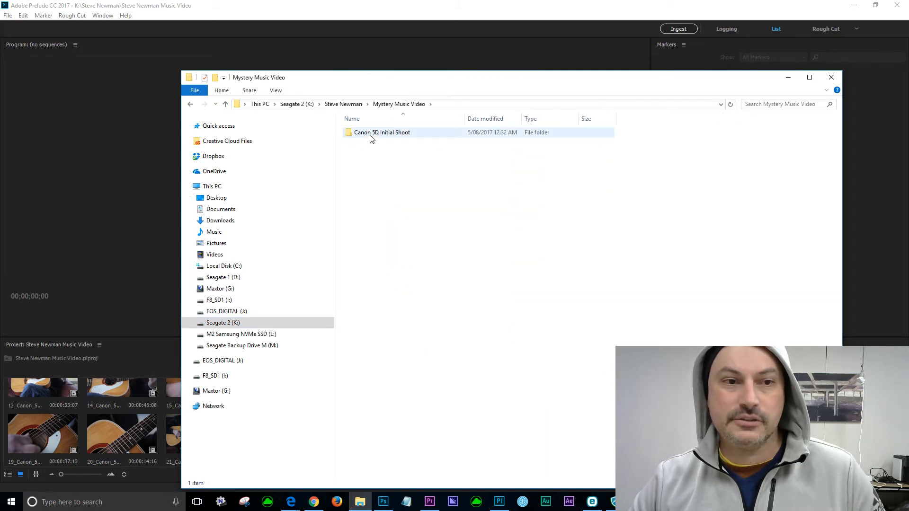
double_click(403, 136)
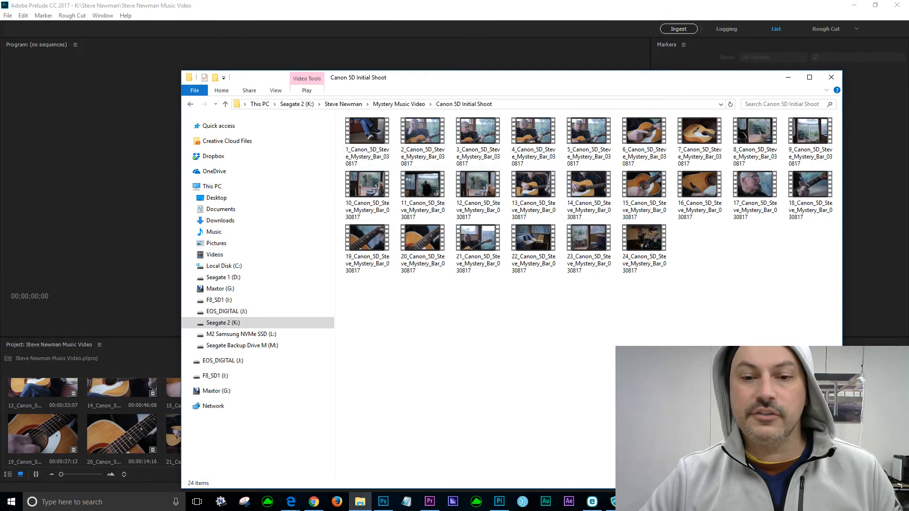
click(826, 483)
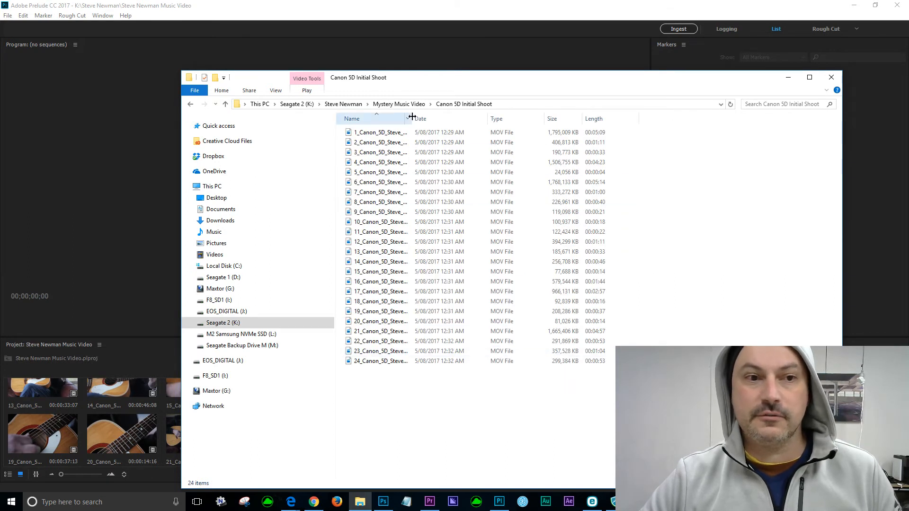
Widen the Name, Date and Size columns to show full clip names, sizes and lengths.
drag(415, 118, 521, 119)
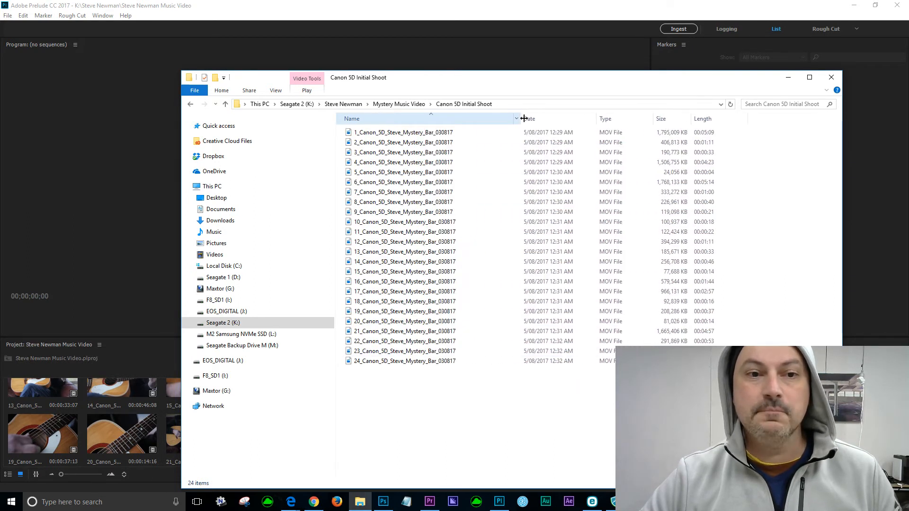
drag(600, 122, 611, 122)
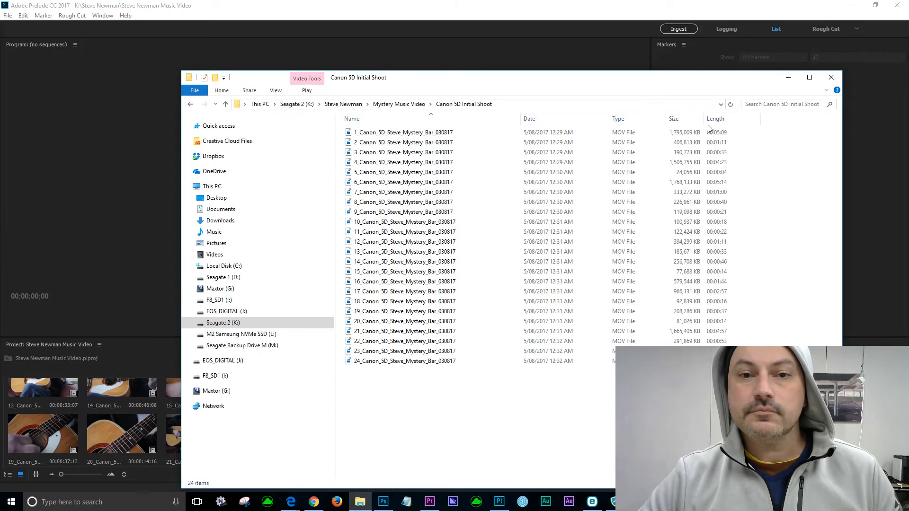
drag(706, 123, 718, 123)
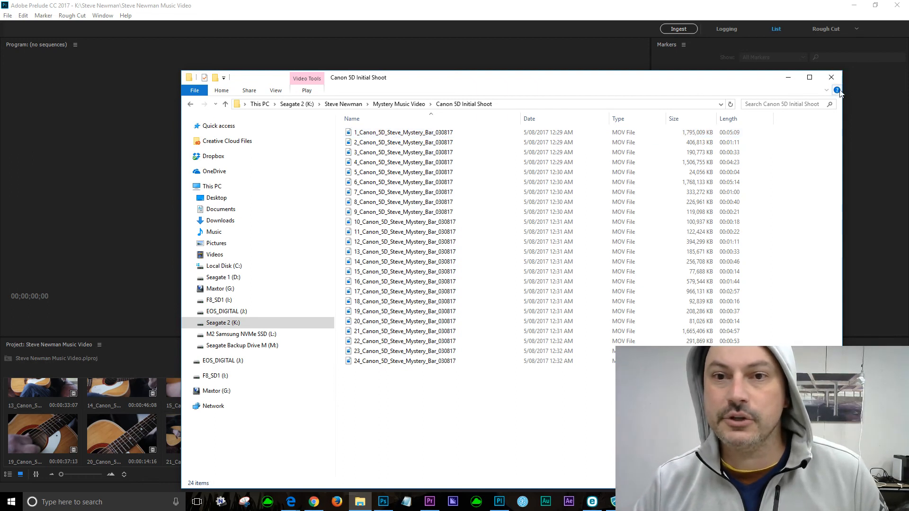
Close File Explorer to return to the Prelude project's 24 ingested clips.
click(831, 77)
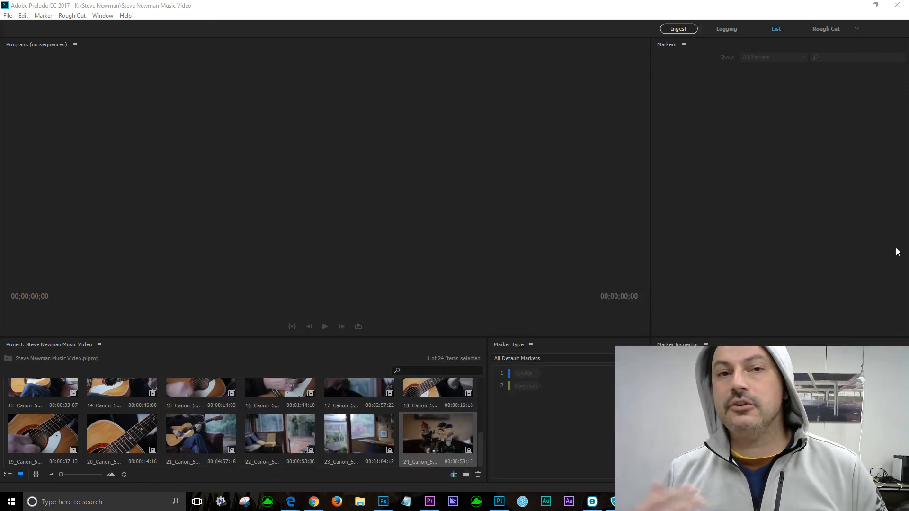